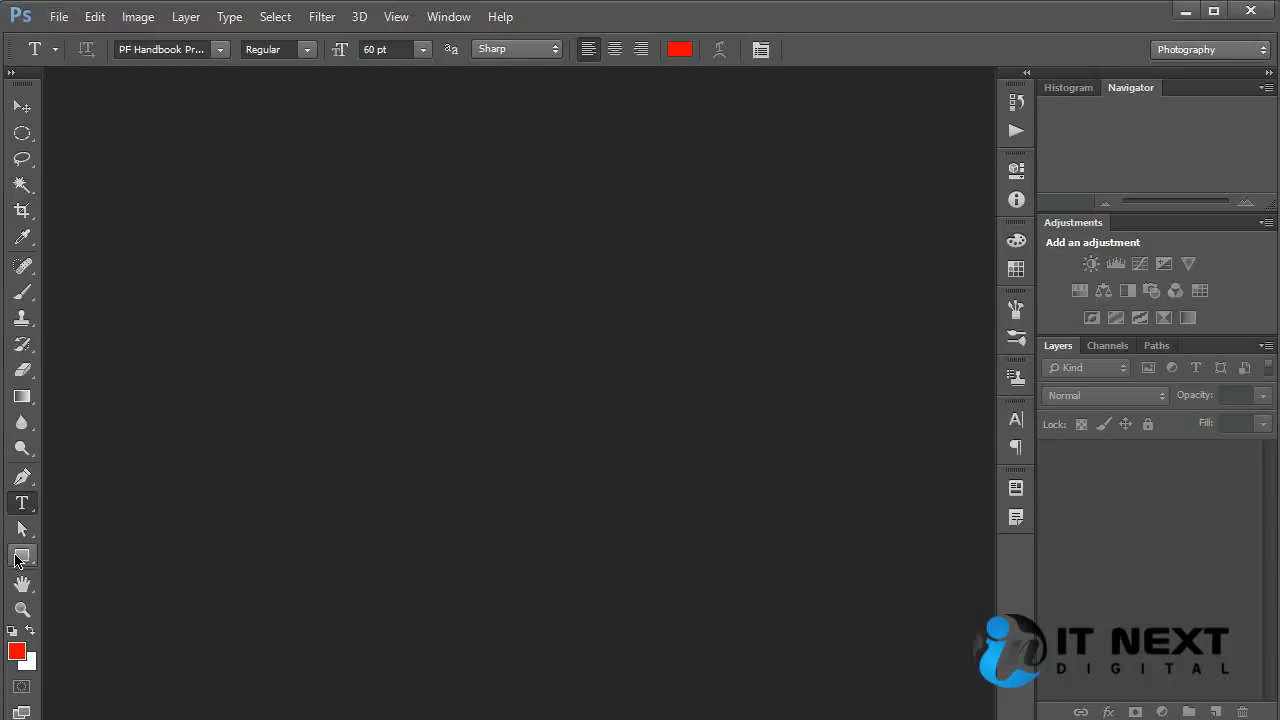
# Create a new 1600 x 1200 pixel Web document at 72 pixels/inch with RGB Color and a white background.
pyautogui.click(18, 558)
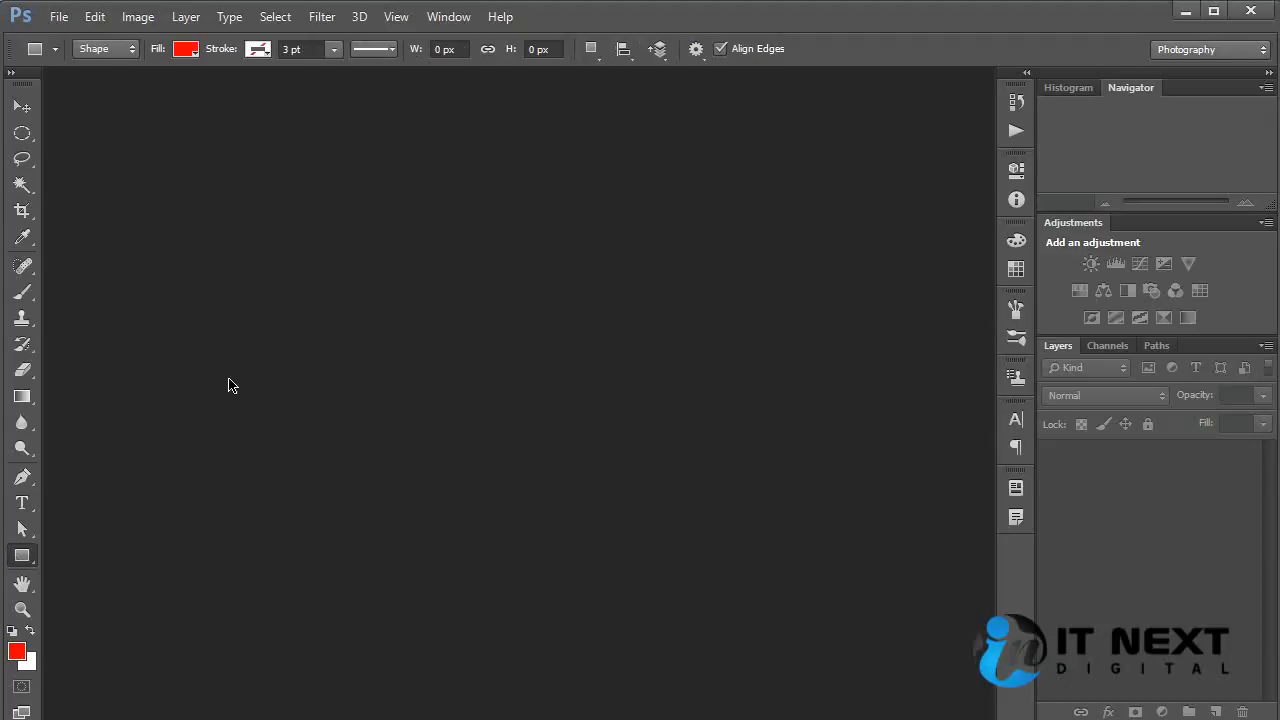
pyautogui.click(58, 18)
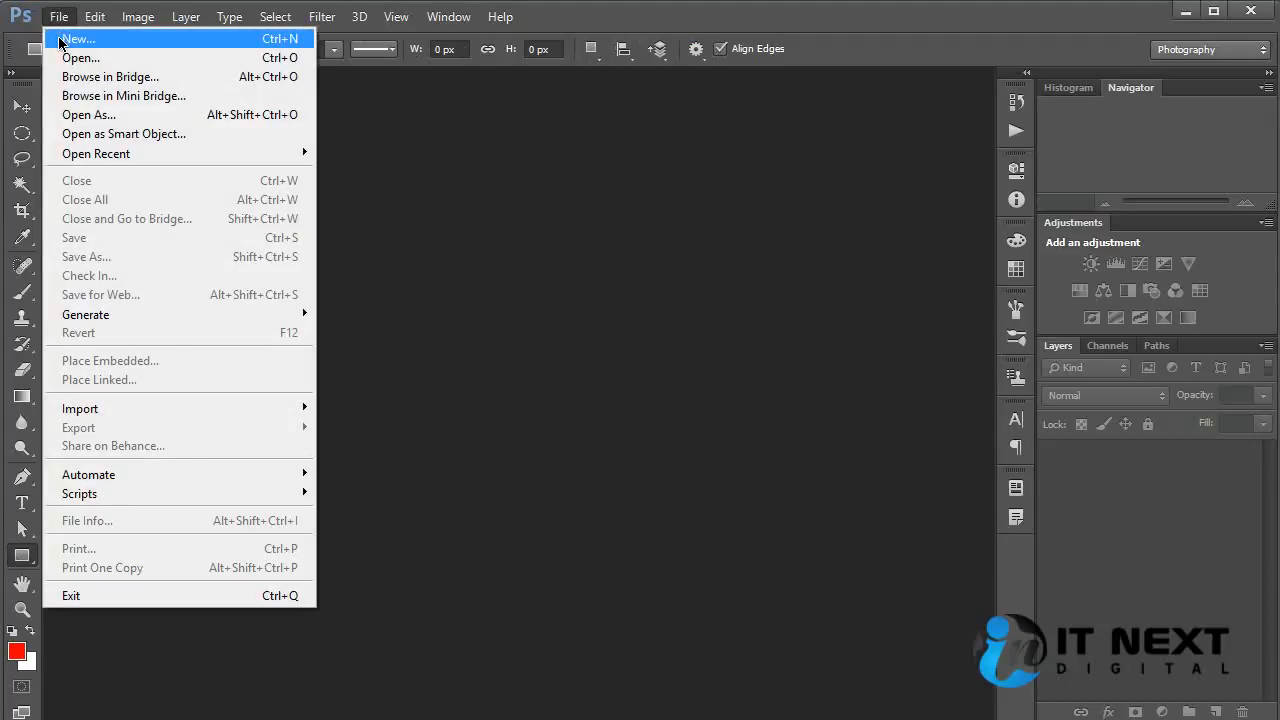
pyautogui.click(78, 38)
pyautogui.moveTo(477, 100); pyautogui.dragTo(572, 141)
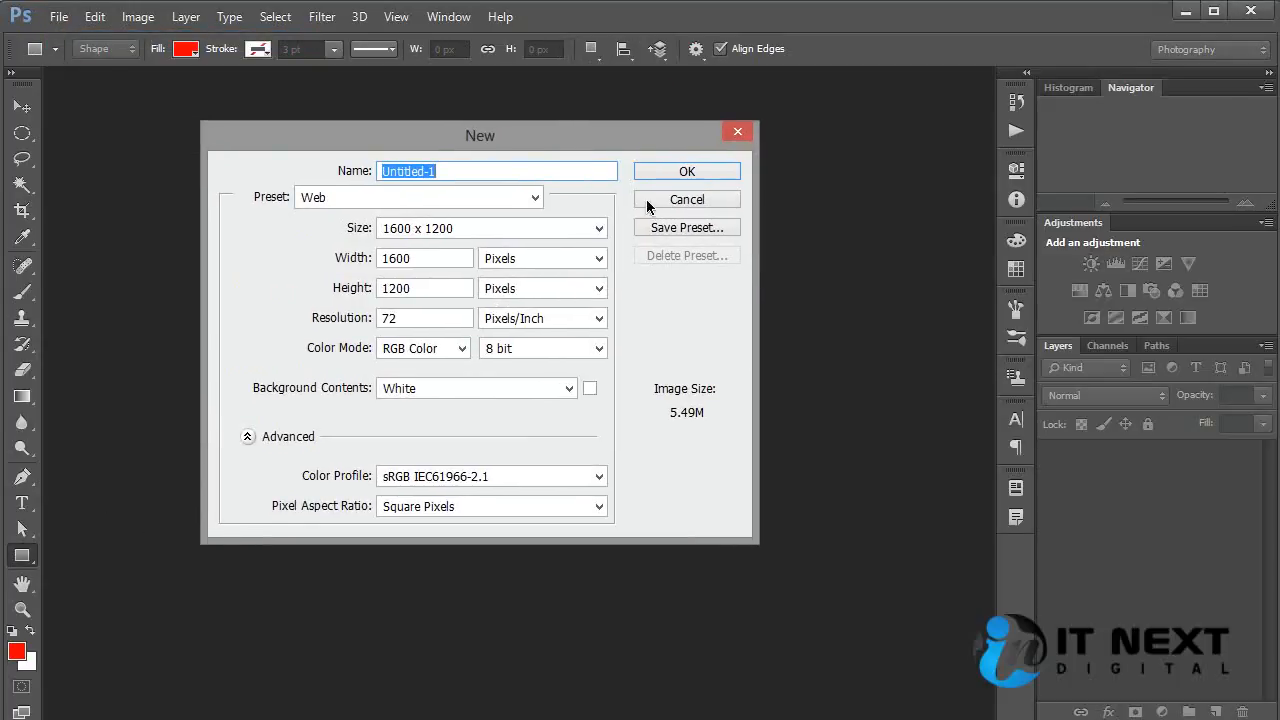
pyautogui.click(674, 171)
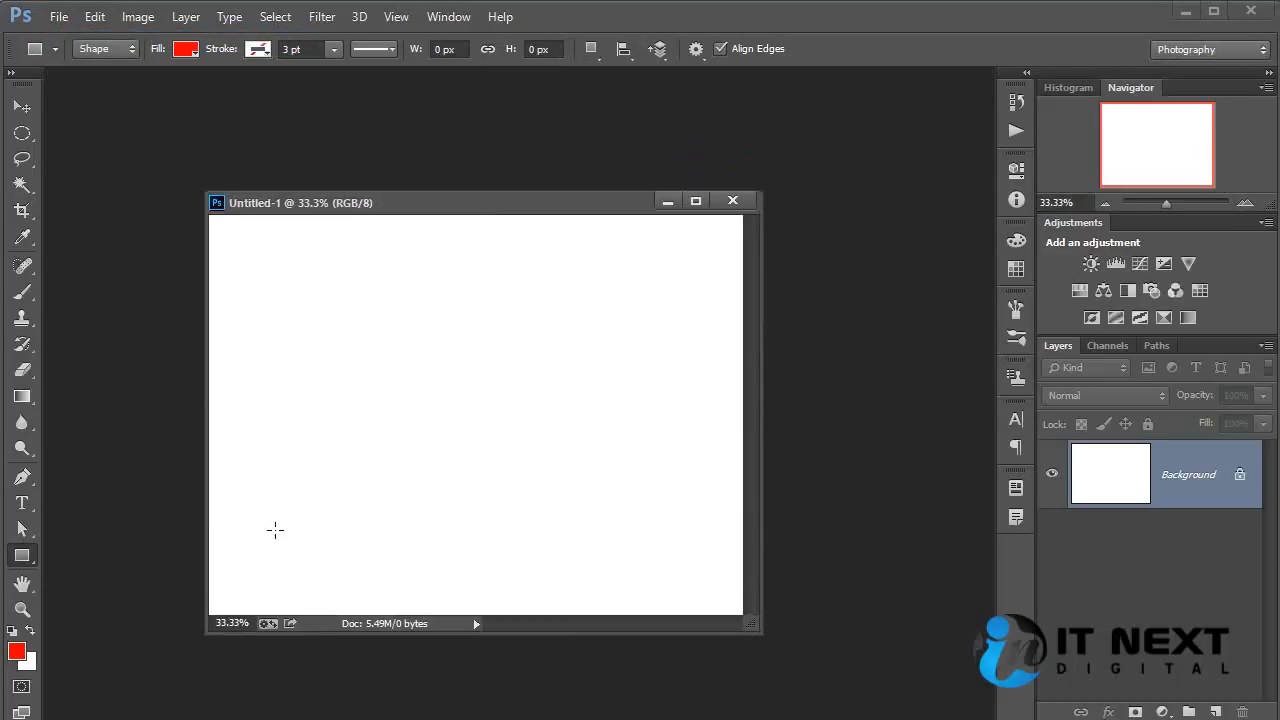
# Draw a red-filled square shape about 357 px wide near the canvas's upper-left corner with the Rectangle tool.
pyautogui.rightClick(24, 560)
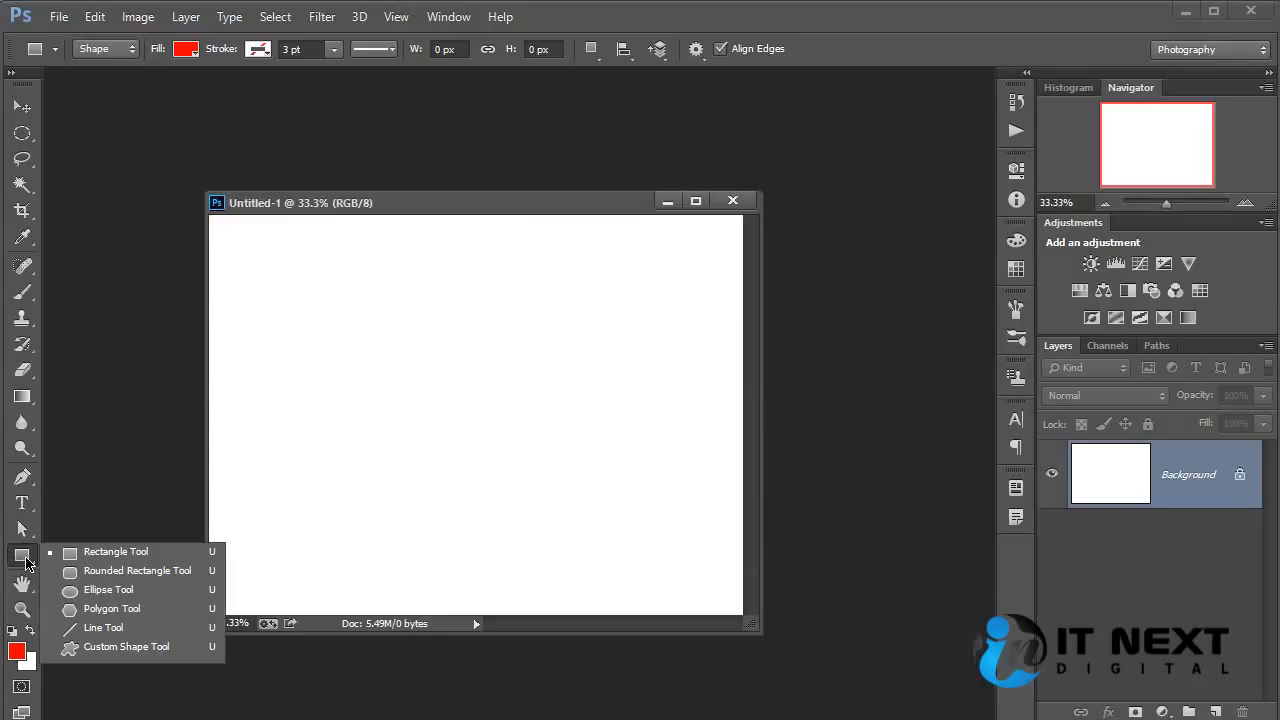
pyautogui.click(173, 556)
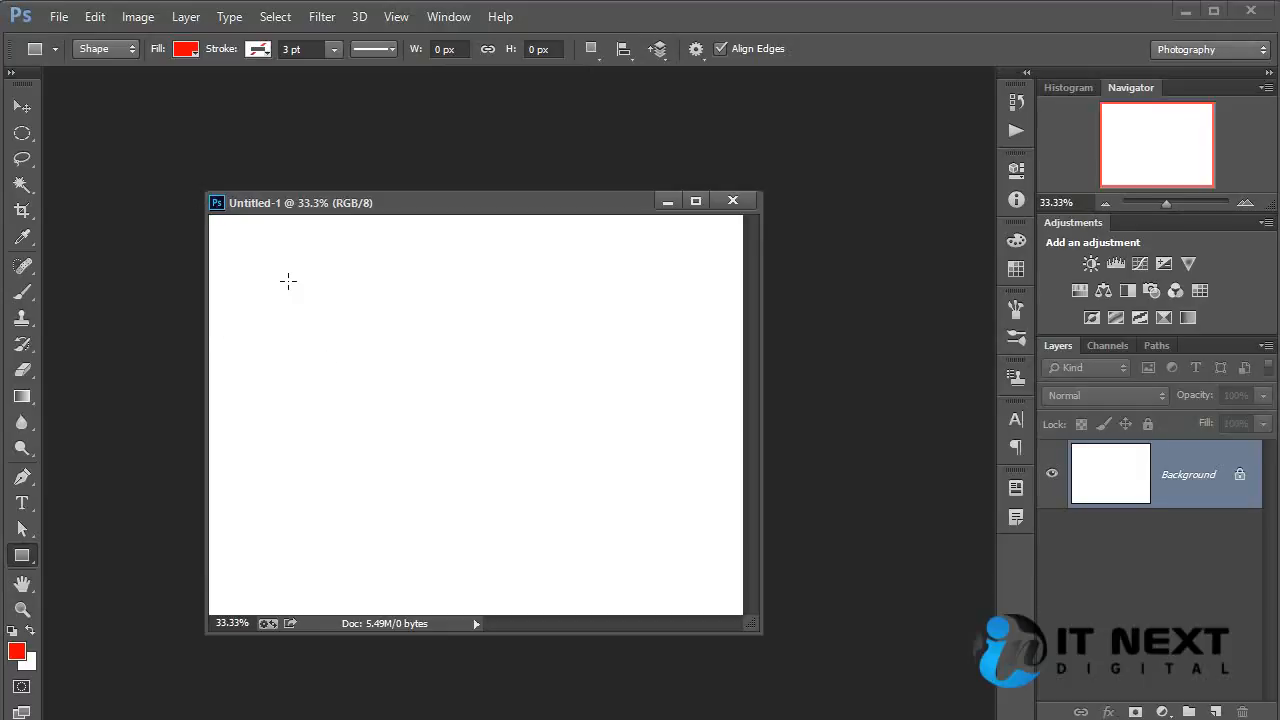
pyautogui.click(21, 556)
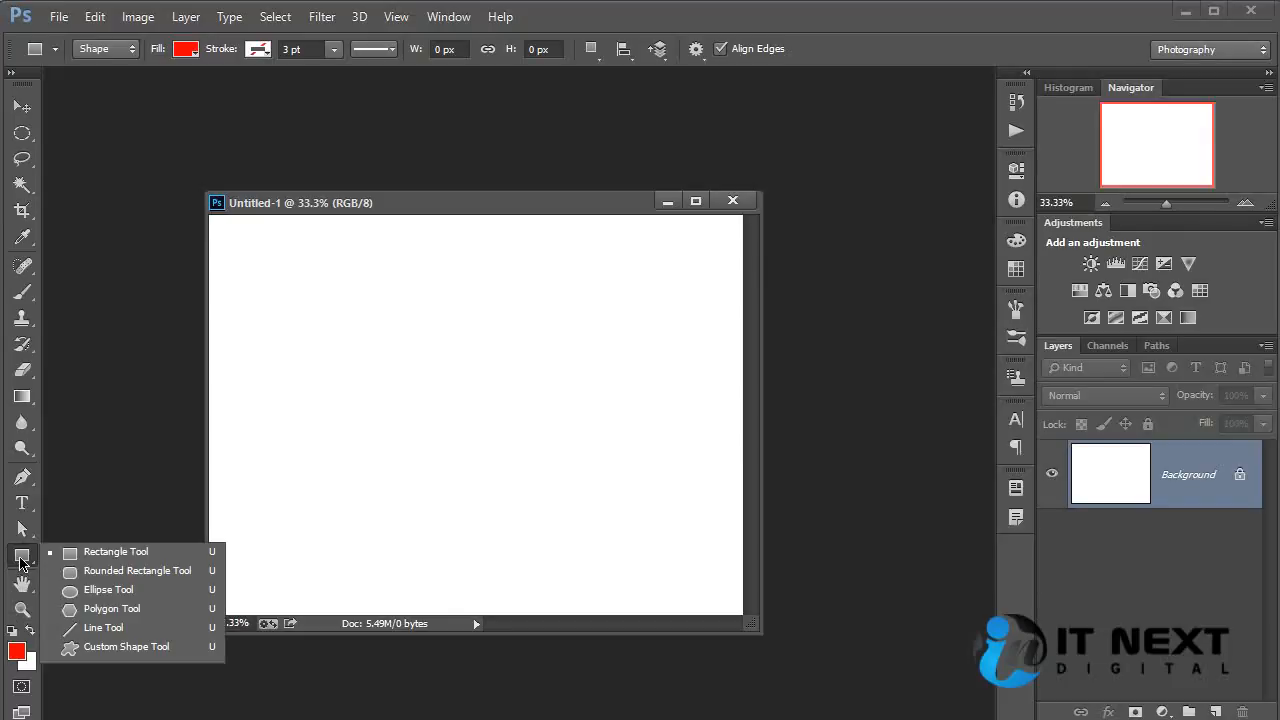
pyautogui.click(110, 552)
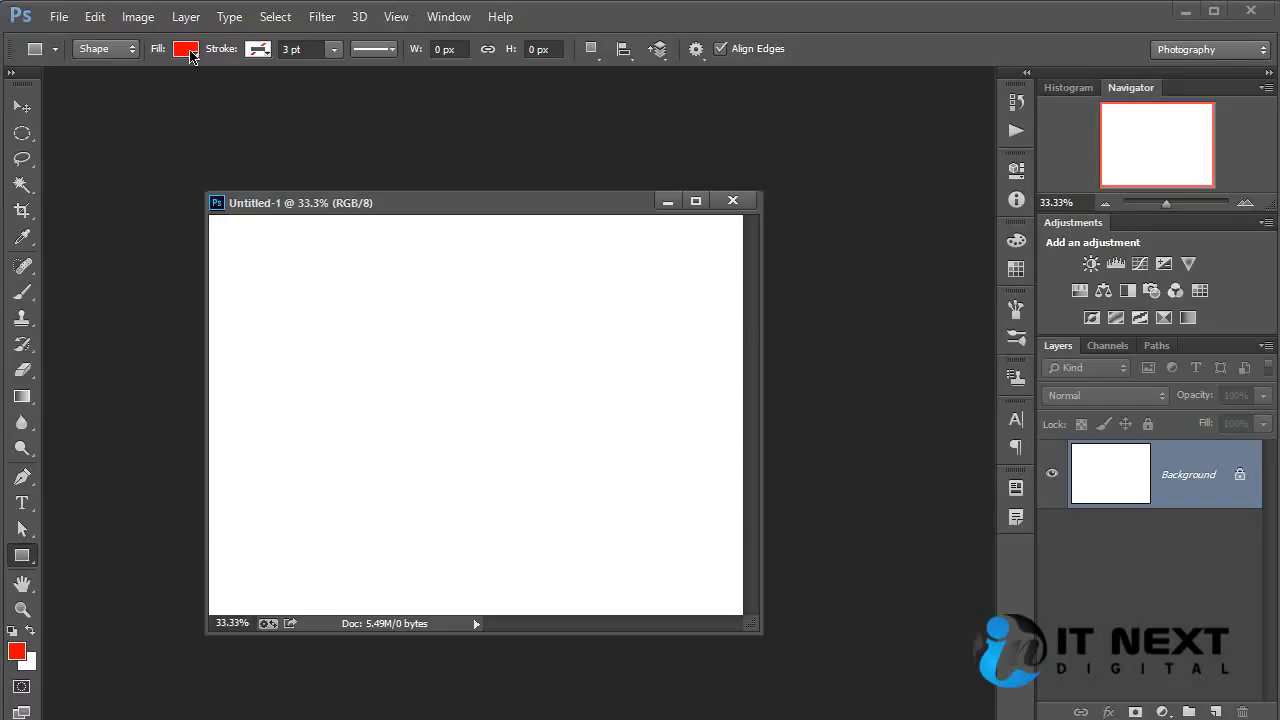
pyautogui.click(188, 50)
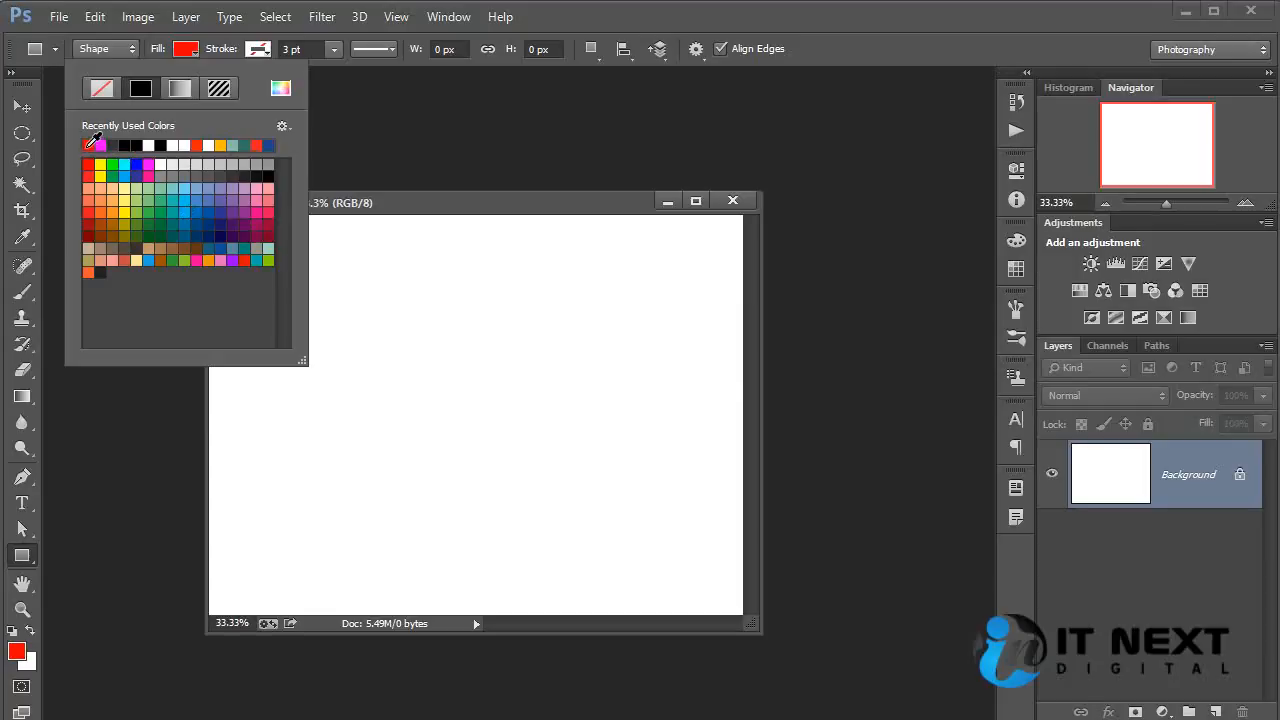
pyautogui.click(848, 44)
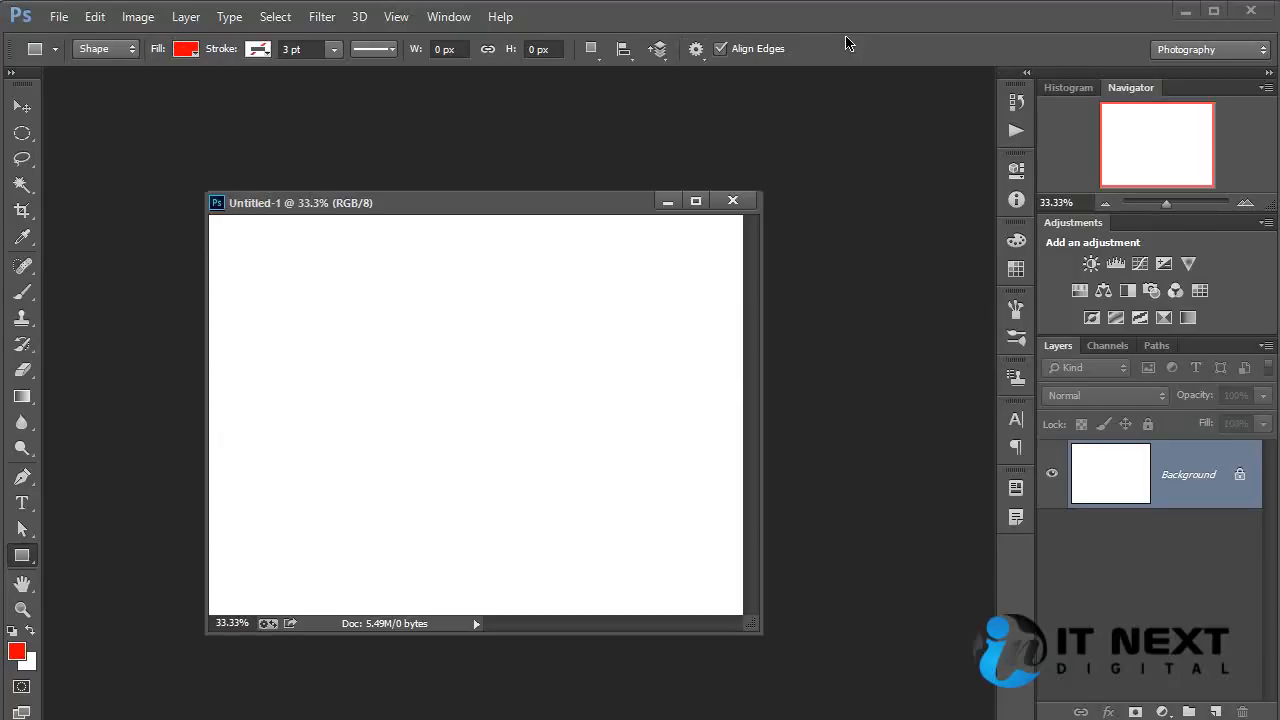
pyautogui.moveTo(251, 243)
pyautogui.mouseDown()
pyautogui.moveTo(443, 389)
pyautogui.moveTo(423, 360)
pyautogui.moveTo(430, 383)
pyautogui.mouseUp()
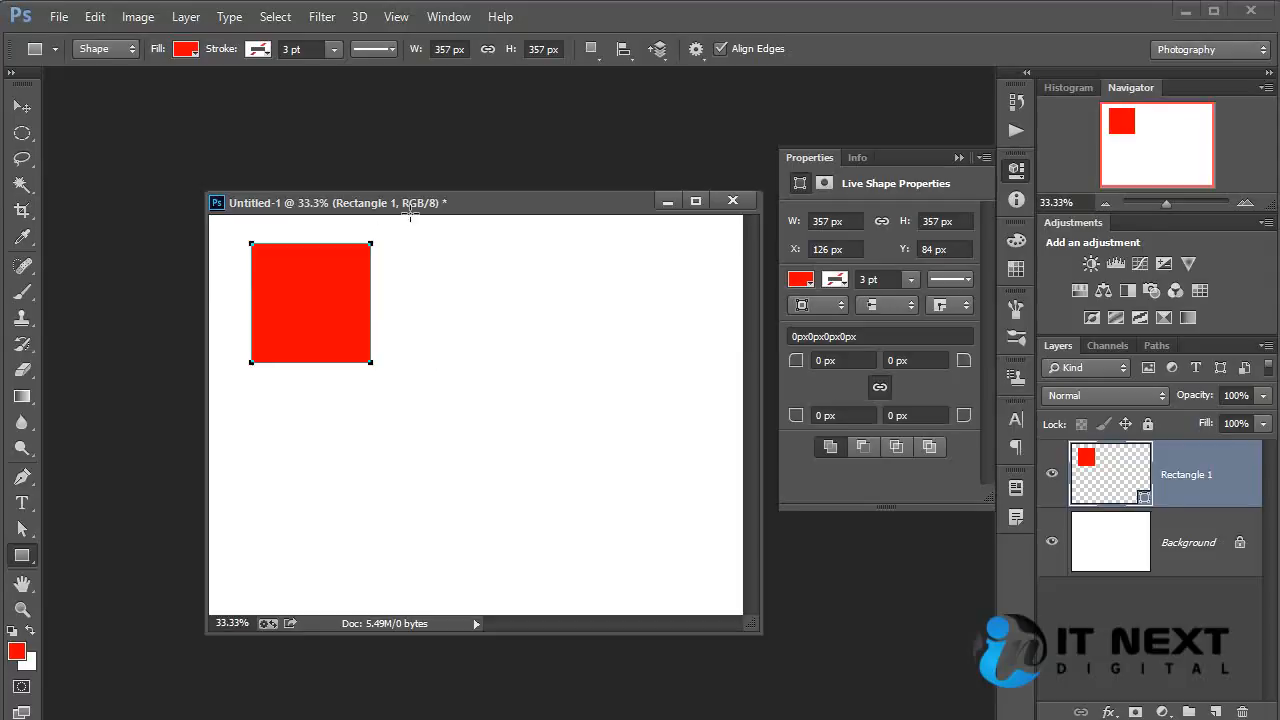
# Change the square's fill to a green swatch and darken that green in the color picker.
pyautogui.click(187, 49)
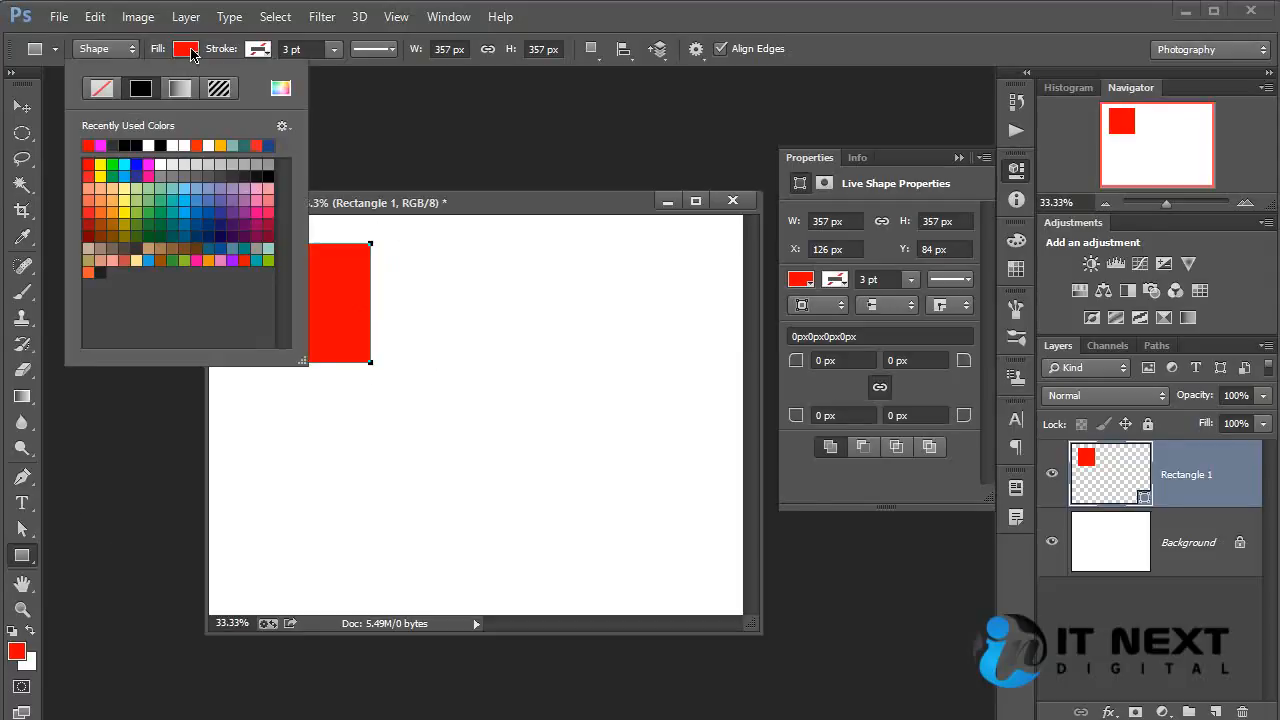
pyautogui.click(177, 259)
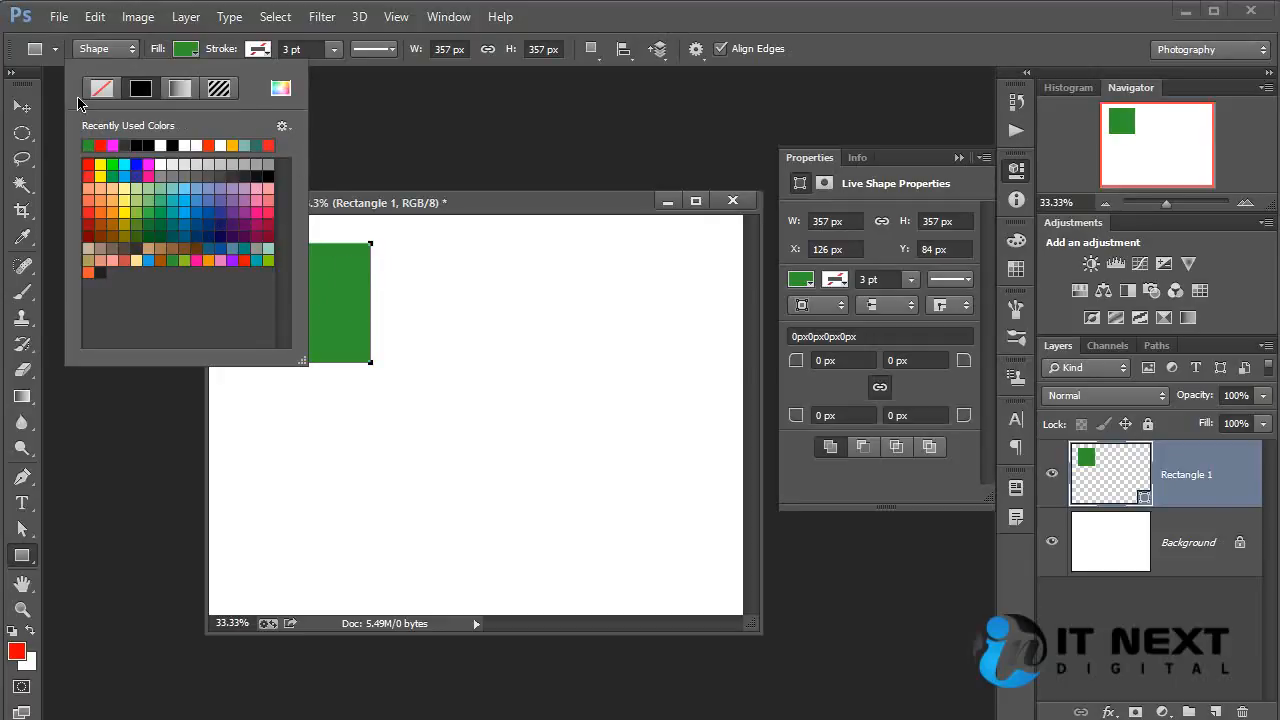
pyautogui.click(281, 88)
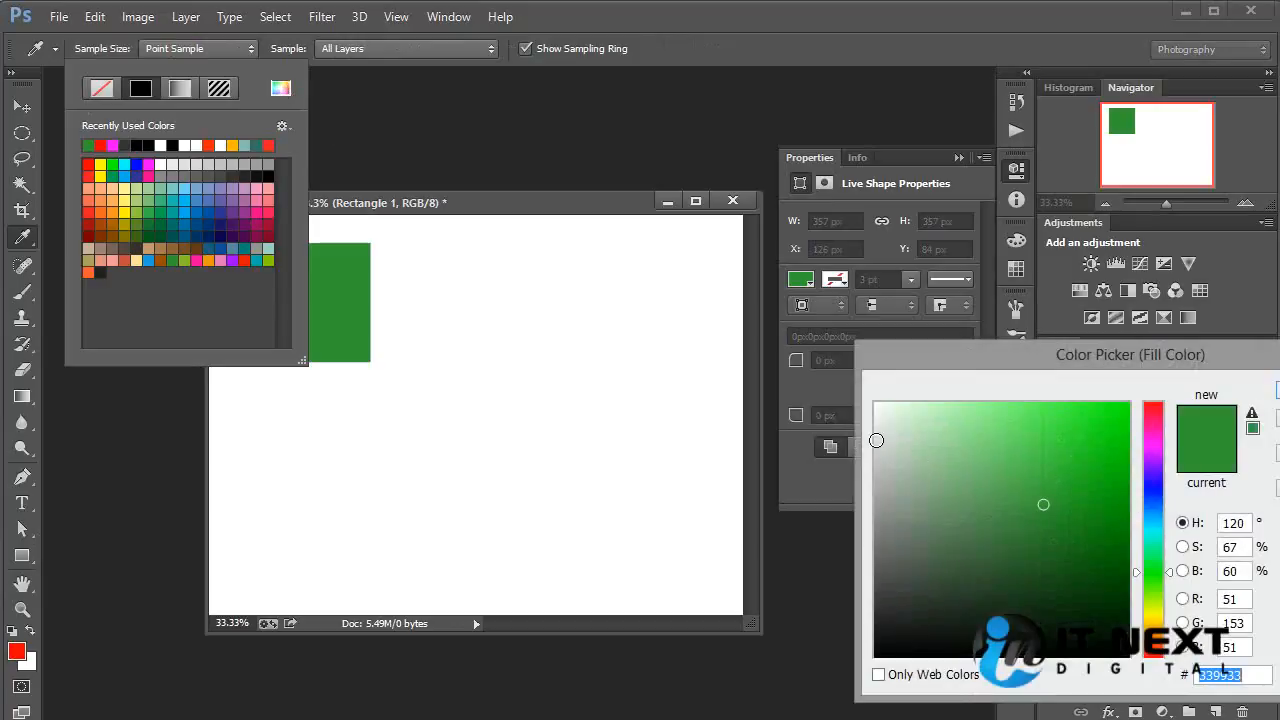
pyautogui.moveTo(972, 480)
pyautogui.mouseDown()
pyautogui.moveTo(997, 443)
pyautogui.moveTo(1023, 523)
pyautogui.moveTo(1075, 426)
pyautogui.moveTo(966, 486)
pyautogui.moveTo(1006, 543)
pyautogui.moveTo(997, 549)
pyautogui.mouseUp()
pyautogui.press('Return')
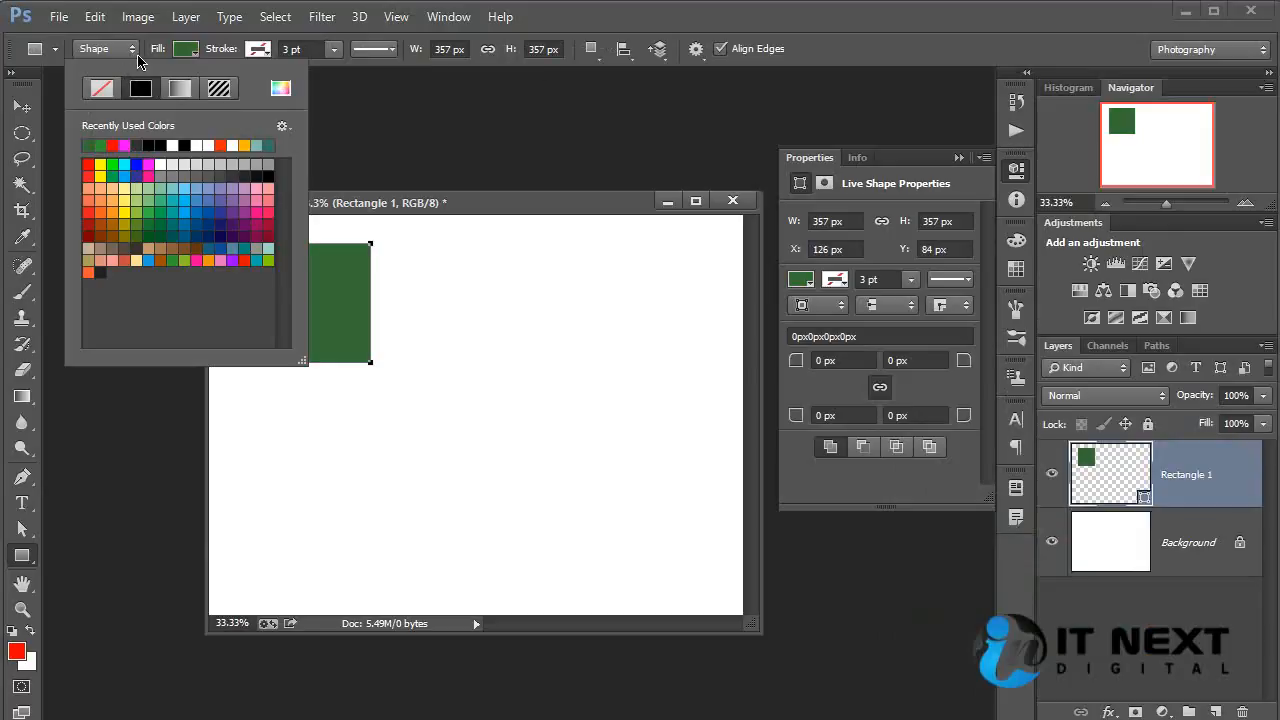
pyautogui.click(195, 60)
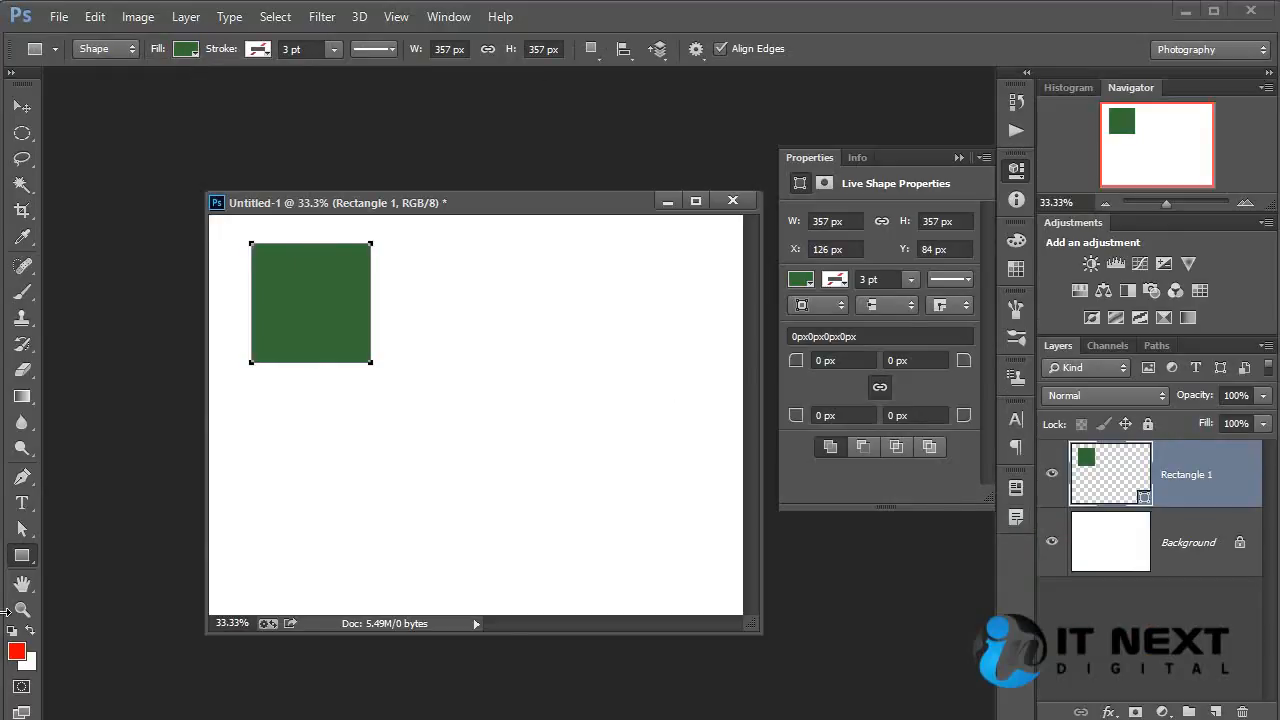
# Recolor the square through its layer's solid color to dark green #275727.
pyautogui.doubleClick(1103, 468)
pyautogui.click(950, 459)
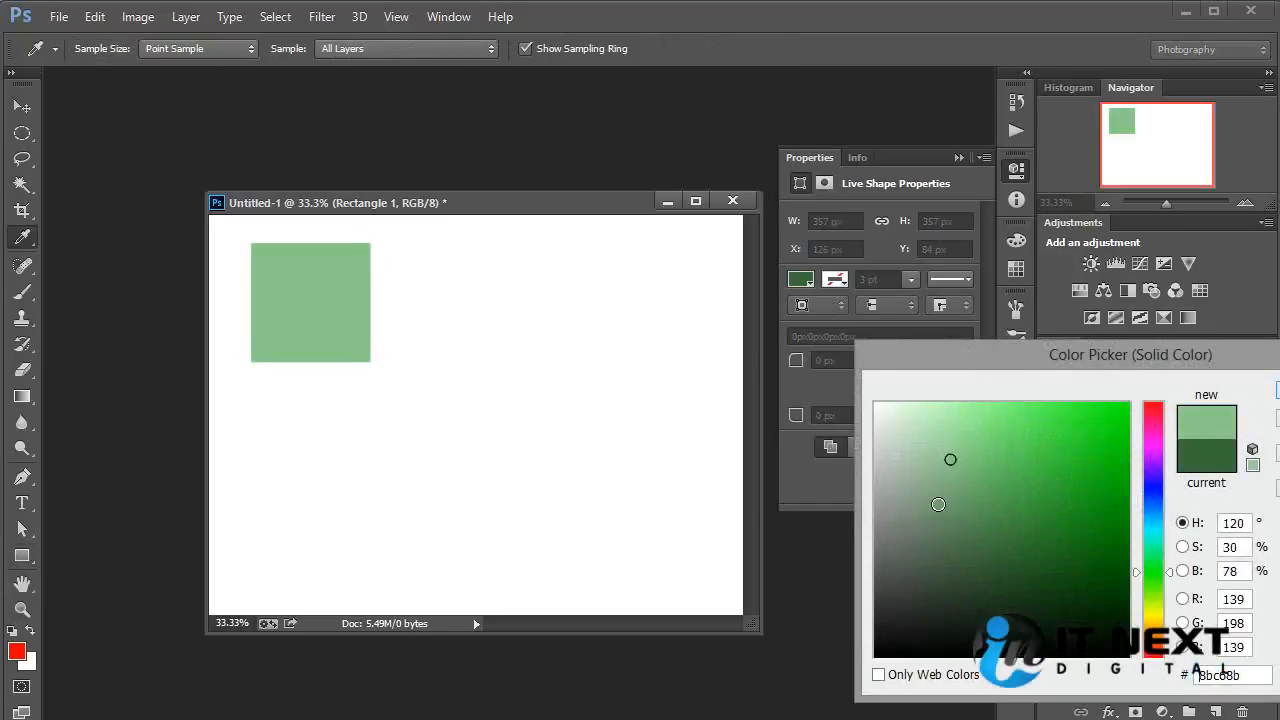
pyautogui.moveTo(938, 504)
pyautogui.mouseDown()
pyautogui.moveTo(958, 551)
pyautogui.moveTo(1074, 443)
pyautogui.moveTo(1116, 585)
pyautogui.mouseUp()
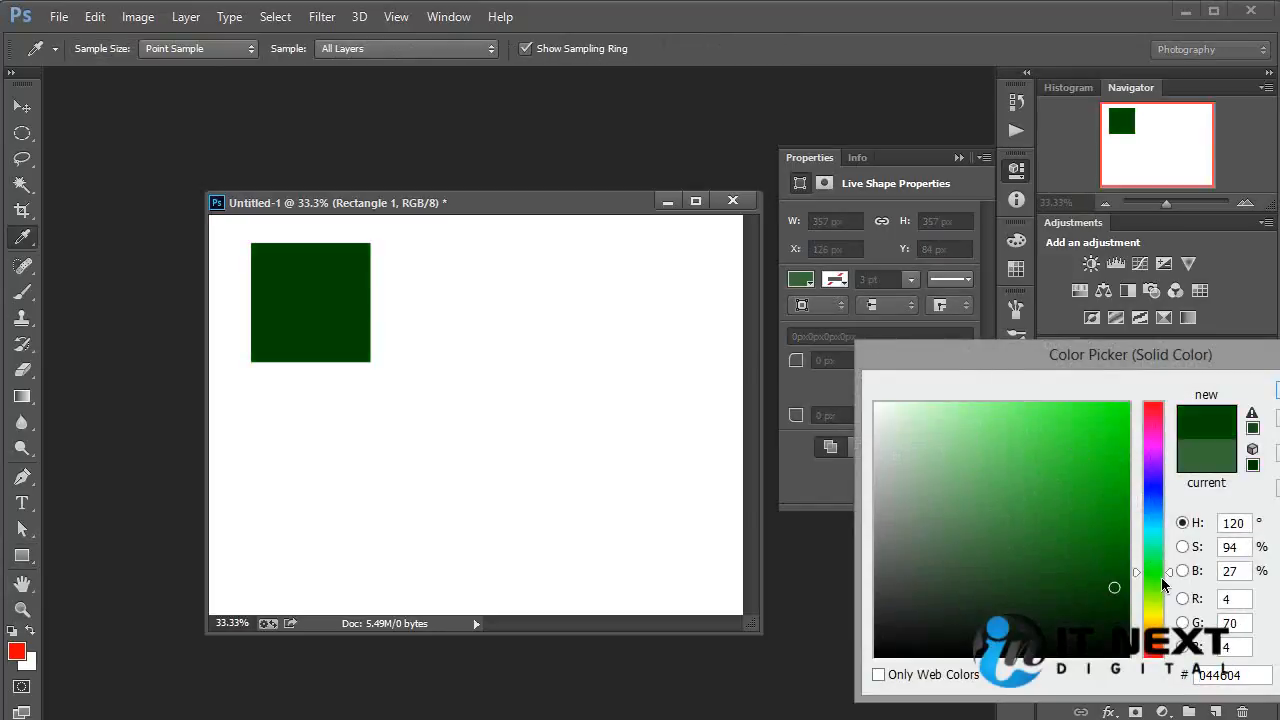
pyautogui.moveTo(1080, 441); pyautogui.dragTo(1015, 570)
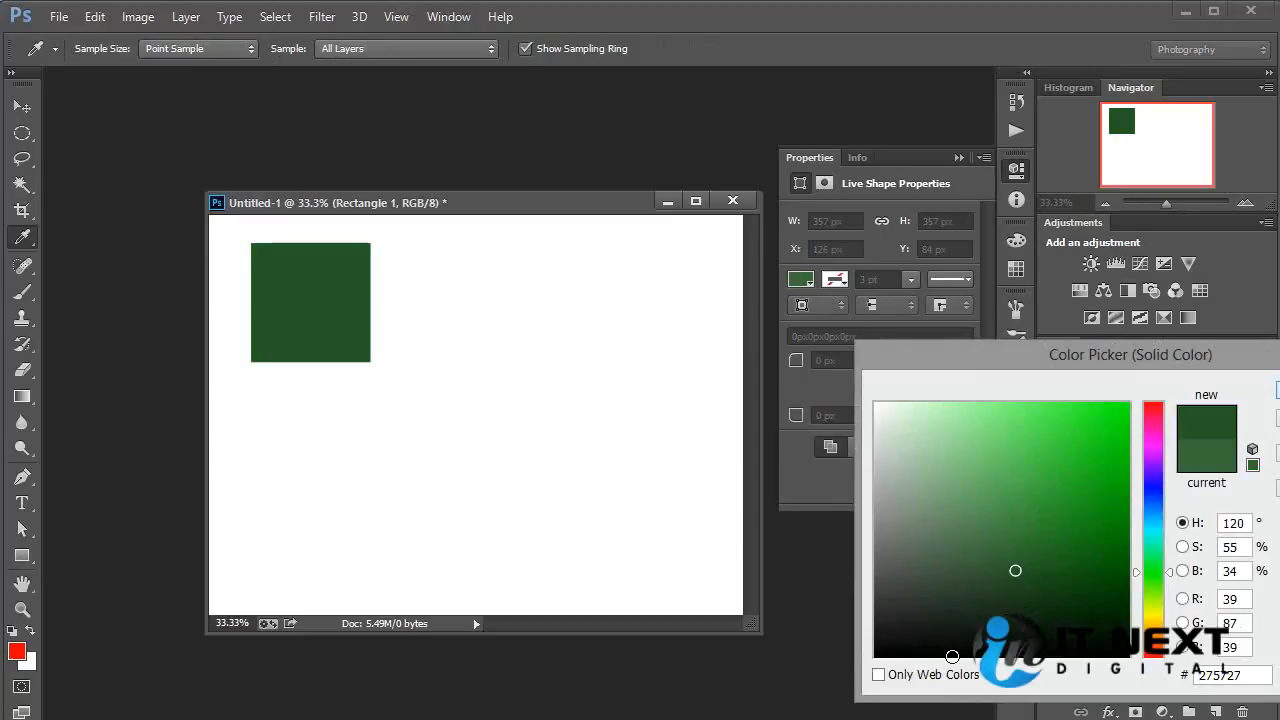
pyautogui.press('Return')
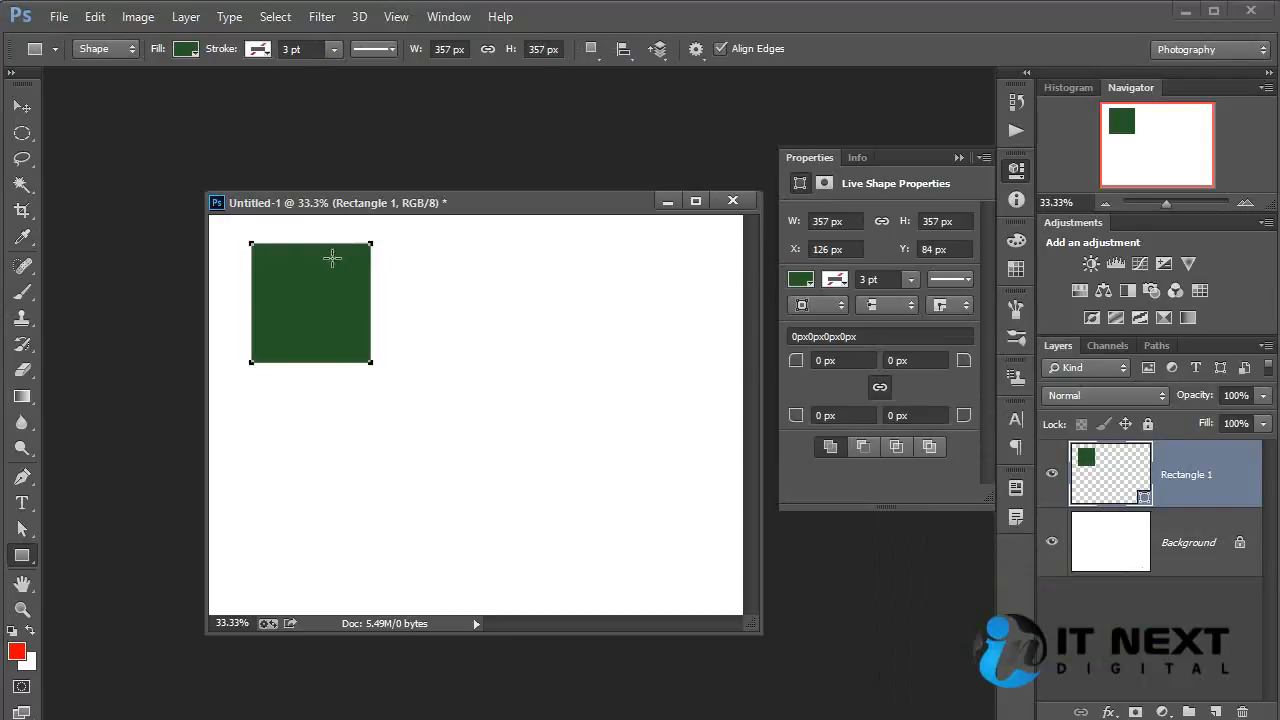
# Apply a near-black stroke color to the square and inspect its outline at 50% zoom.
pyautogui.click(262, 52)
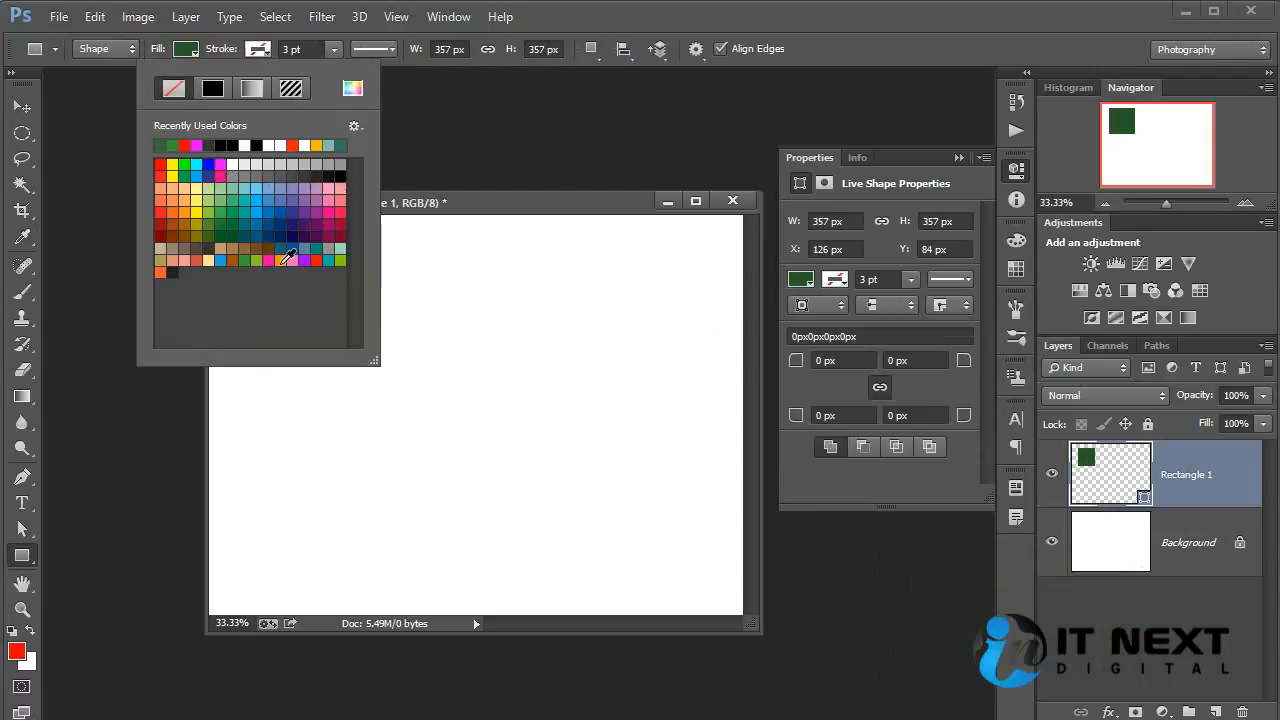
pyautogui.click(170, 273)
pyautogui.click(706, 28)
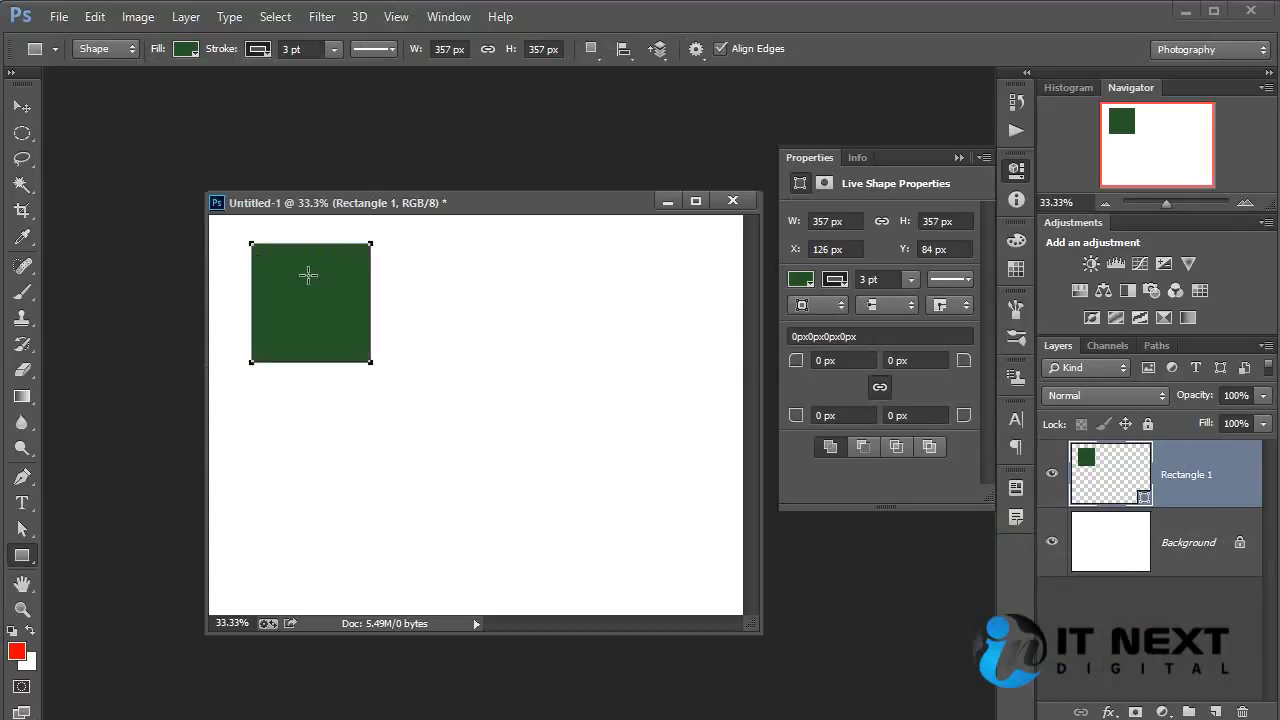
pyautogui.hotkey('ctrl', '+')
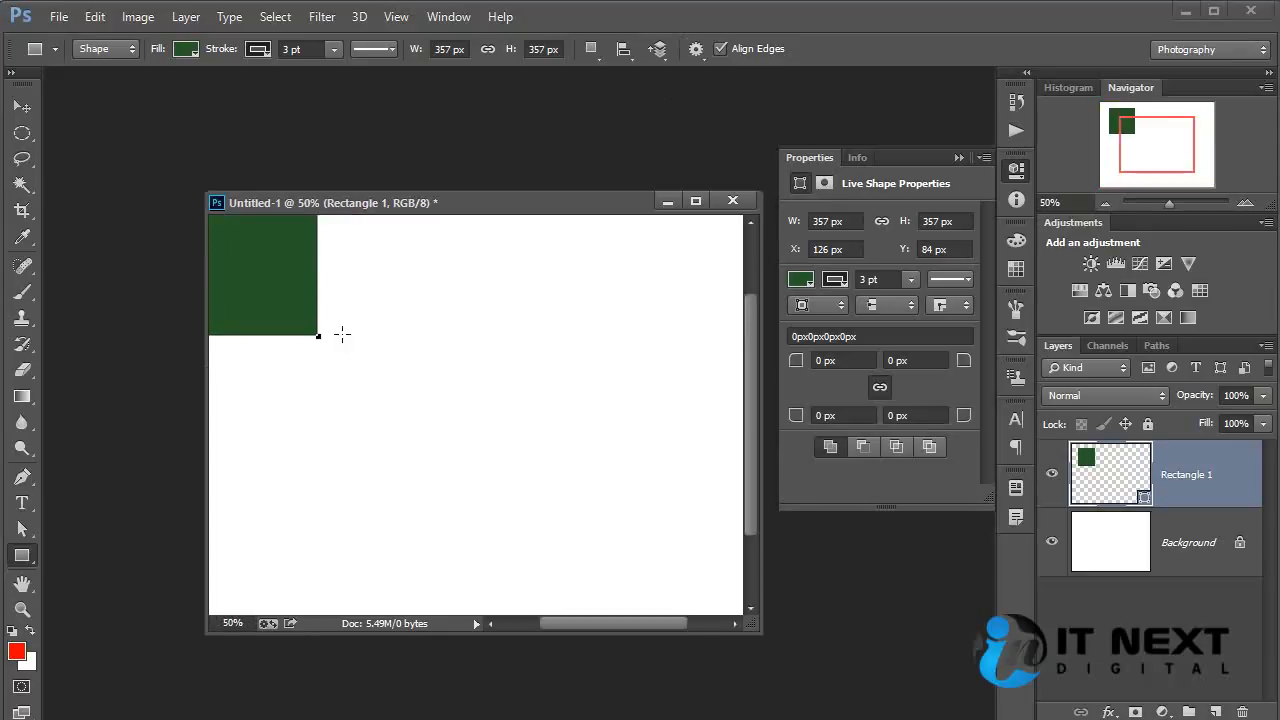
pyautogui.moveTo(343, 334); pyautogui.dragTo(575, 488)
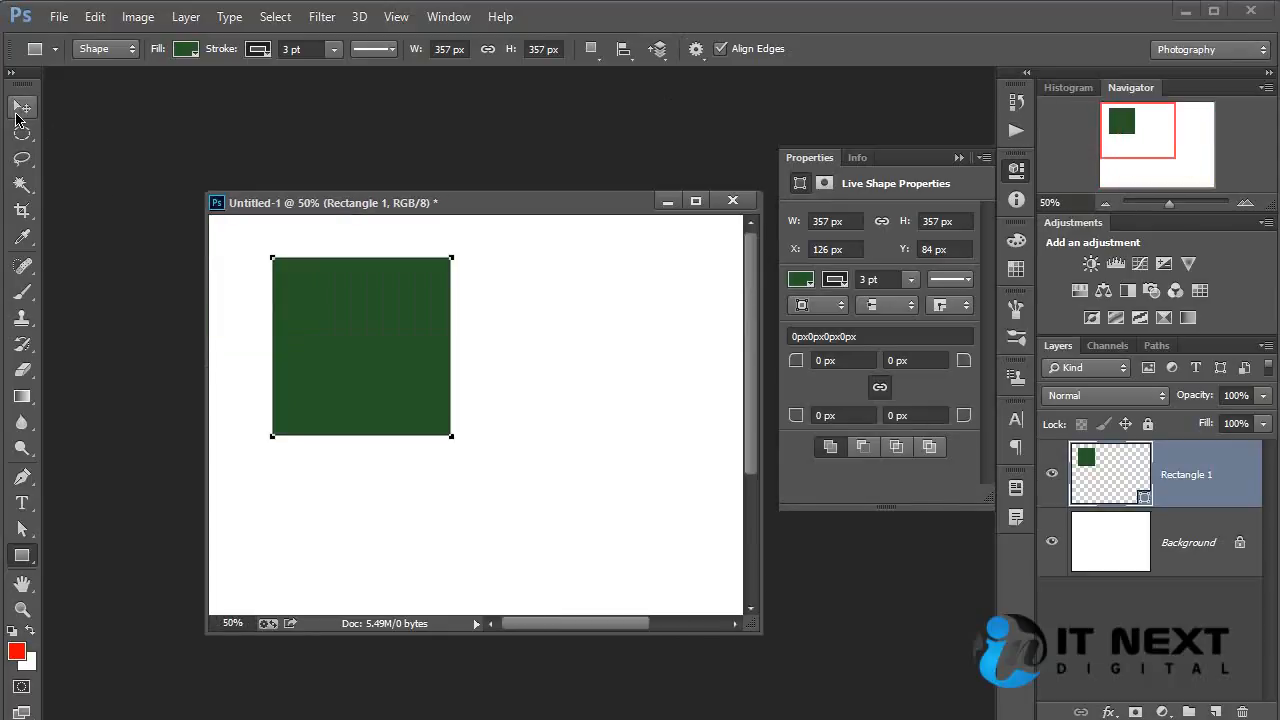
pyautogui.click(22, 106)
pyautogui.click(608, 349)
pyautogui.click(383, 337)
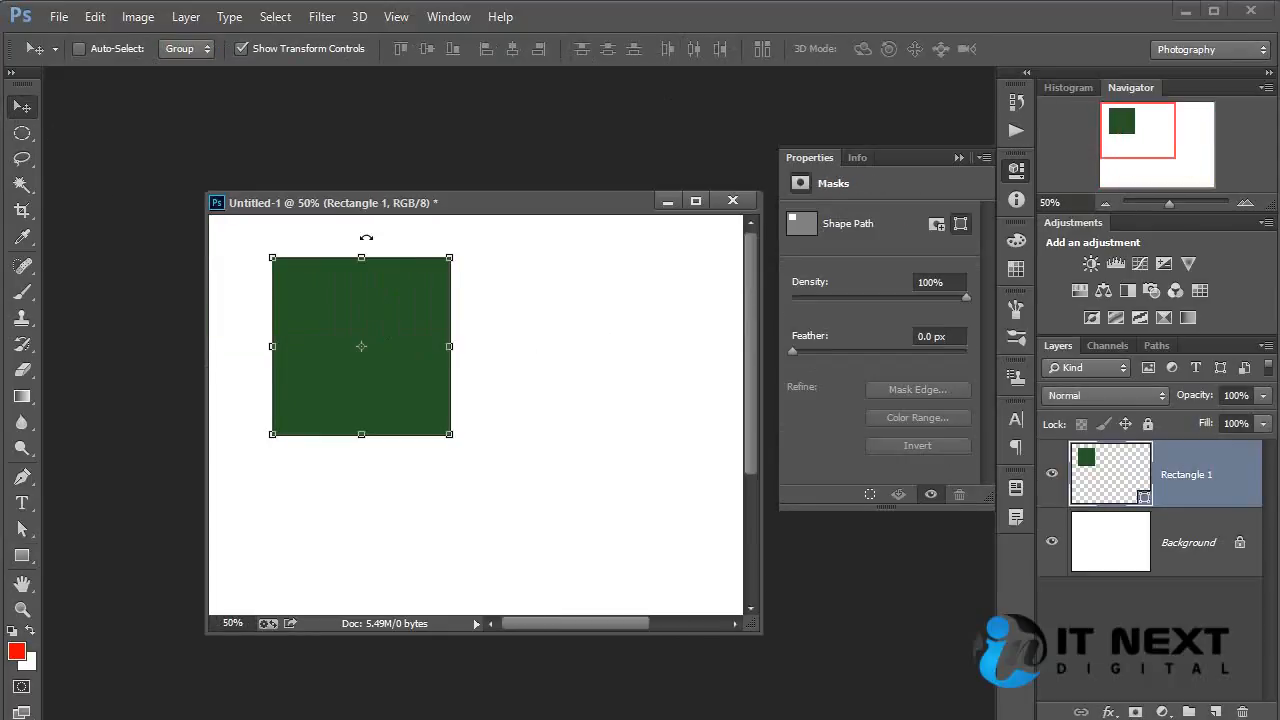
pyautogui.click(500, 342)
pyautogui.click(383, 330)
# Set the square's stroke width to 10 pt and deselect the shape to check the outline.
pyautogui.click(22, 556)
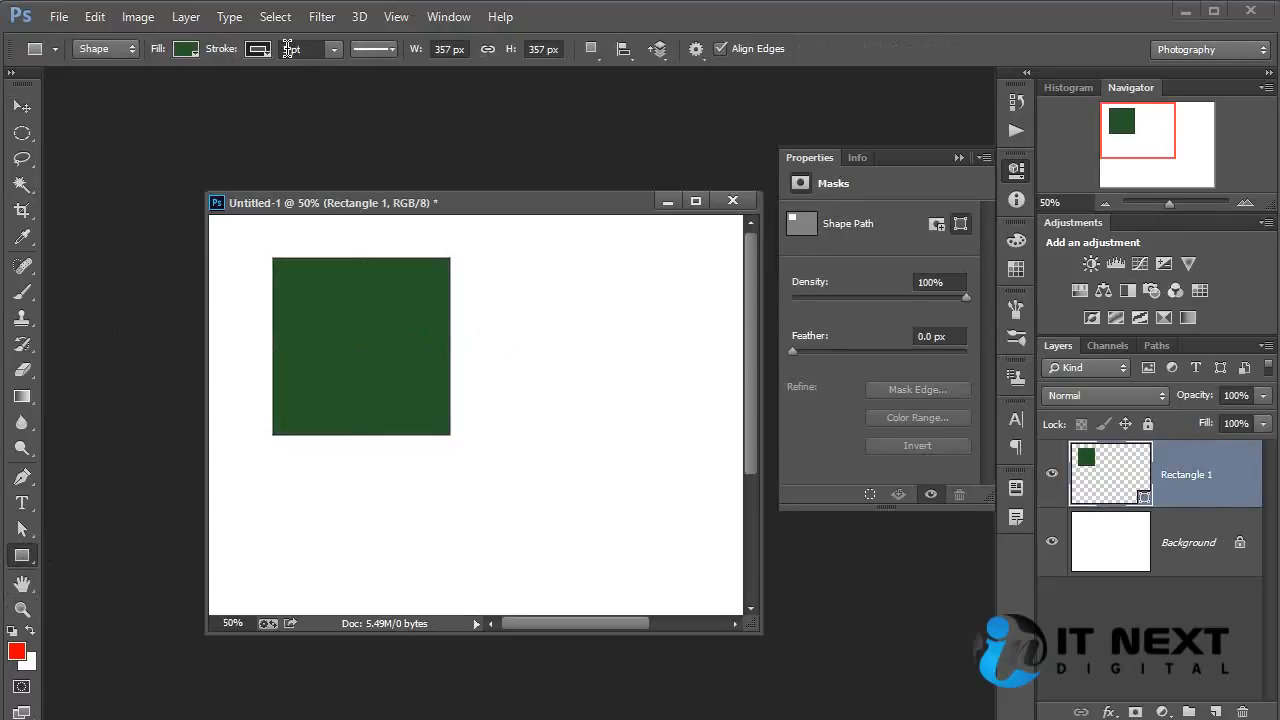
pyautogui.doubleClick(287, 49)
pyautogui.write('10')
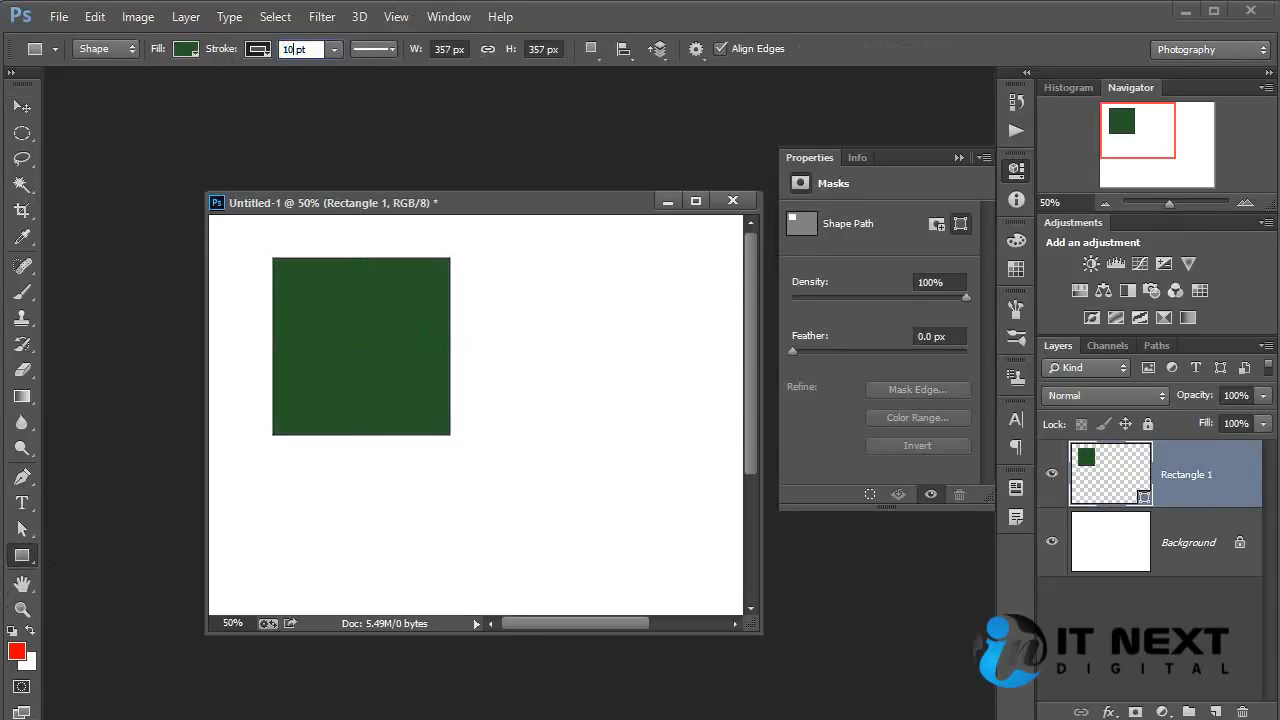
pyautogui.press('Return')
pyautogui.click(22, 106)
pyautogui.keyDown('ctrl'); pyautogui.click(603, 409); pyautogui.keyUp('ctrl')
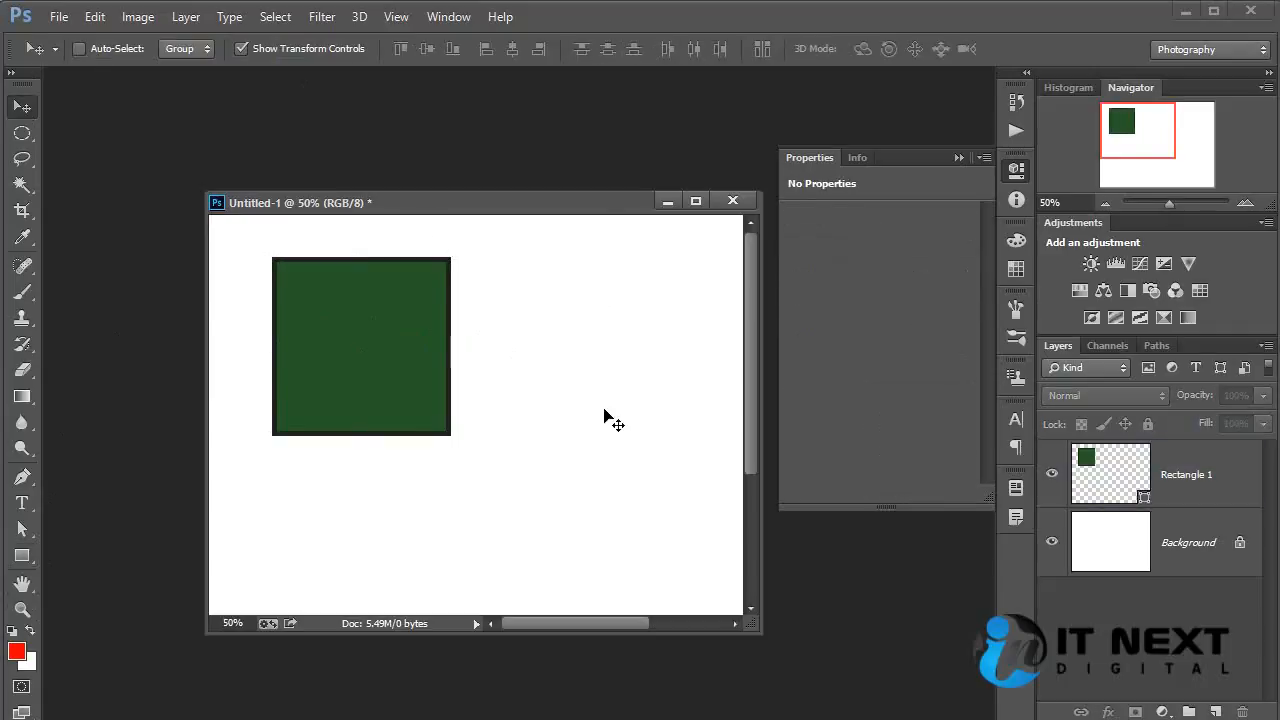
# Change the fill of the Rectangle 1 layer to a bright yellow solid color.
pyautogui.keyDown('ctrl'); pyautogui.click(404, 338); pyautogui.keyUp('ctrl')
pyautogui.doubleClick(1100, 478)
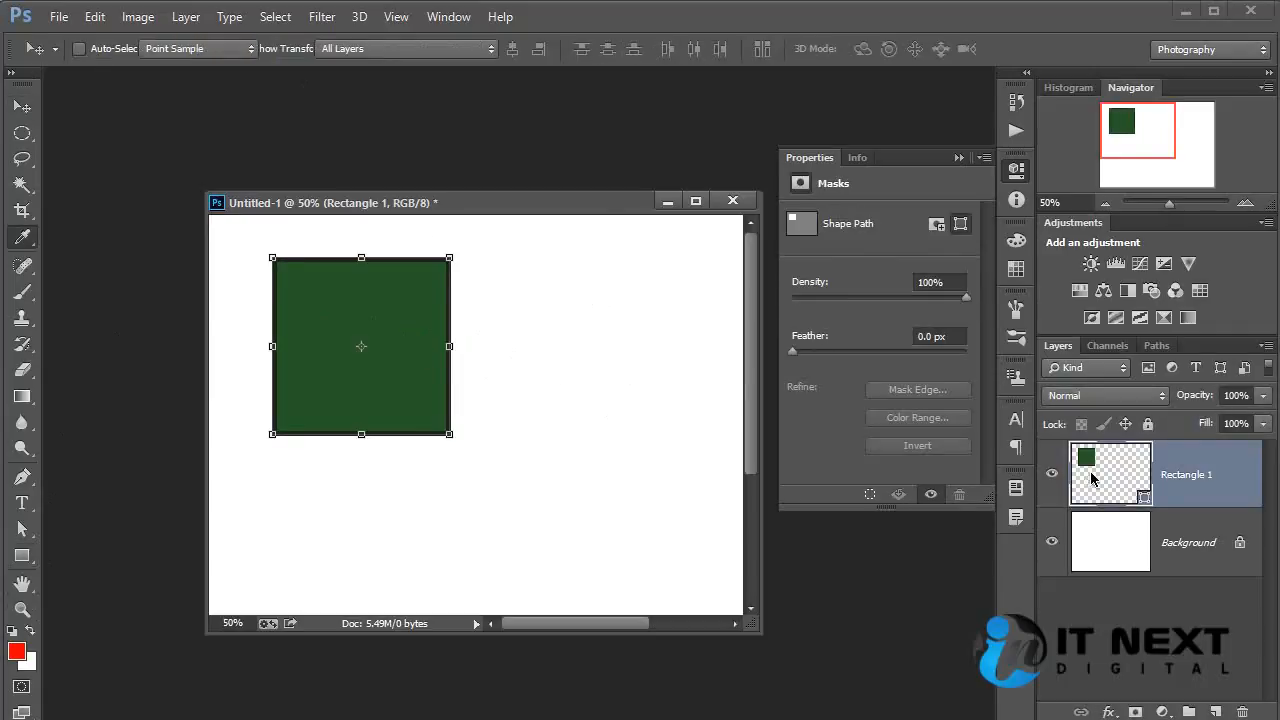
pyautogui.click(877, 451)
pyautogui.click(883, 431)
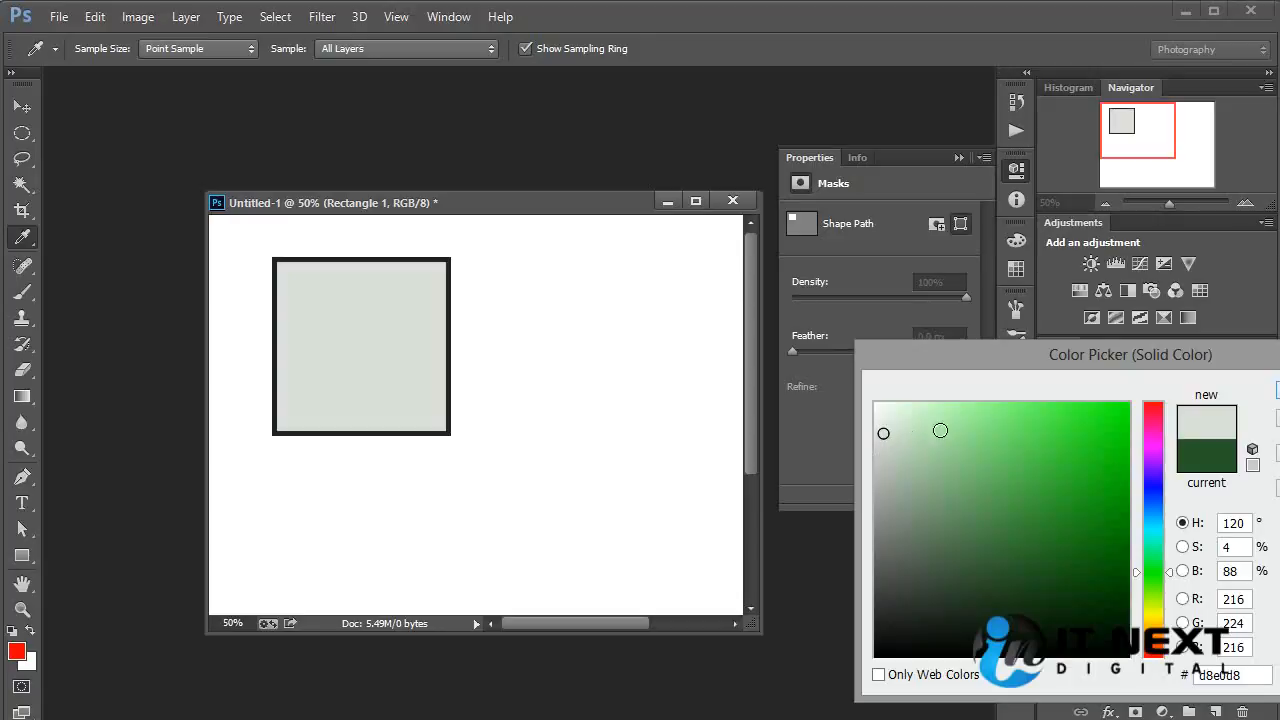
pyautogui.click(984, 417)
pyautogui.moveTo(1061, 435)
pyautogui.mouseDown()
pyautogui.moveTo(1096, 468)
pyautogui.moveTo(1098, 449)
pyautogui.mouseUp()
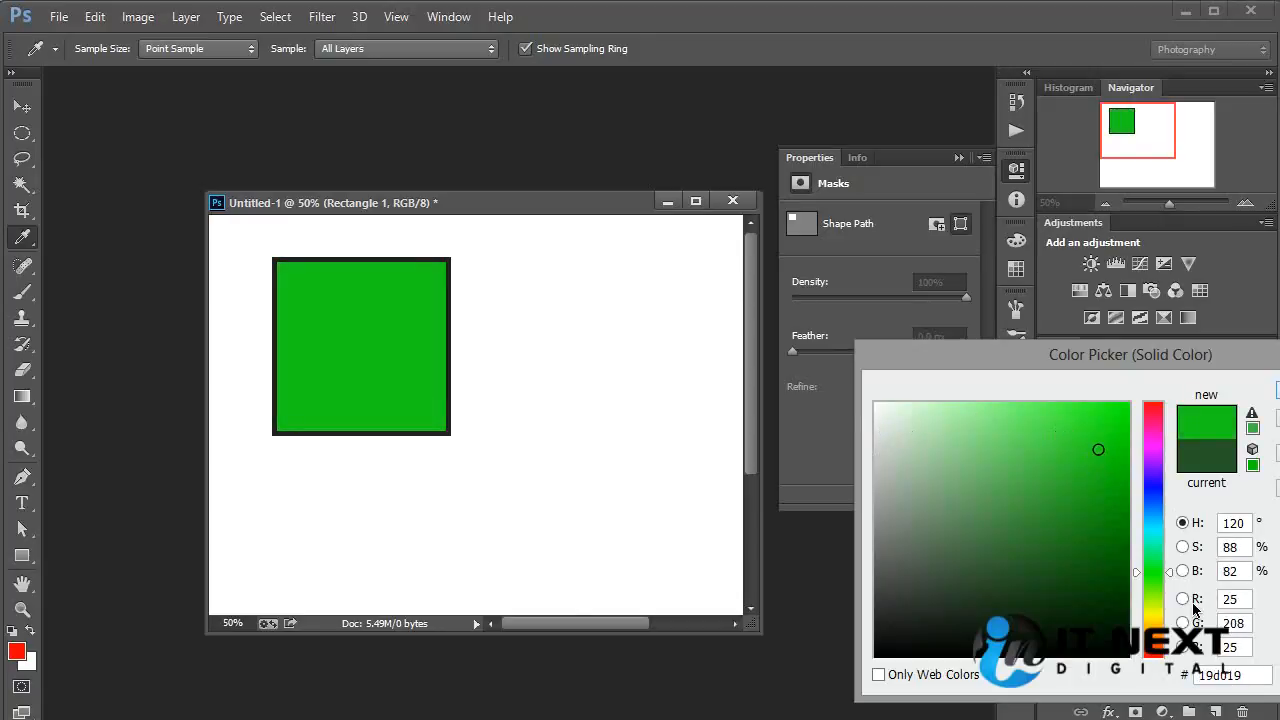
pyautogui.click(1154, 644)
pyautogui.moveTo(1155, 652); pyautogui.dragTo(1155, 618)
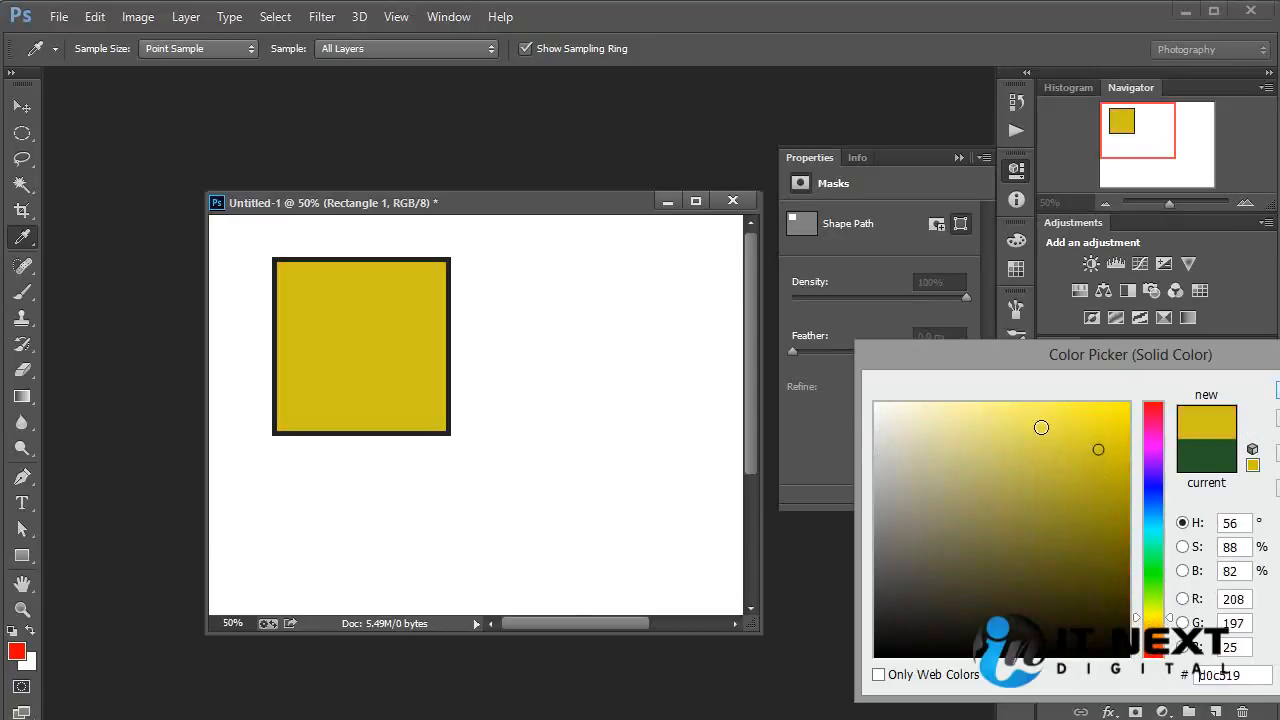
pyautogui.click(1109, 435)
pyautogui.click(1111, 417)
pyautogui.click(1277, 392)
pyautogui.press('v')
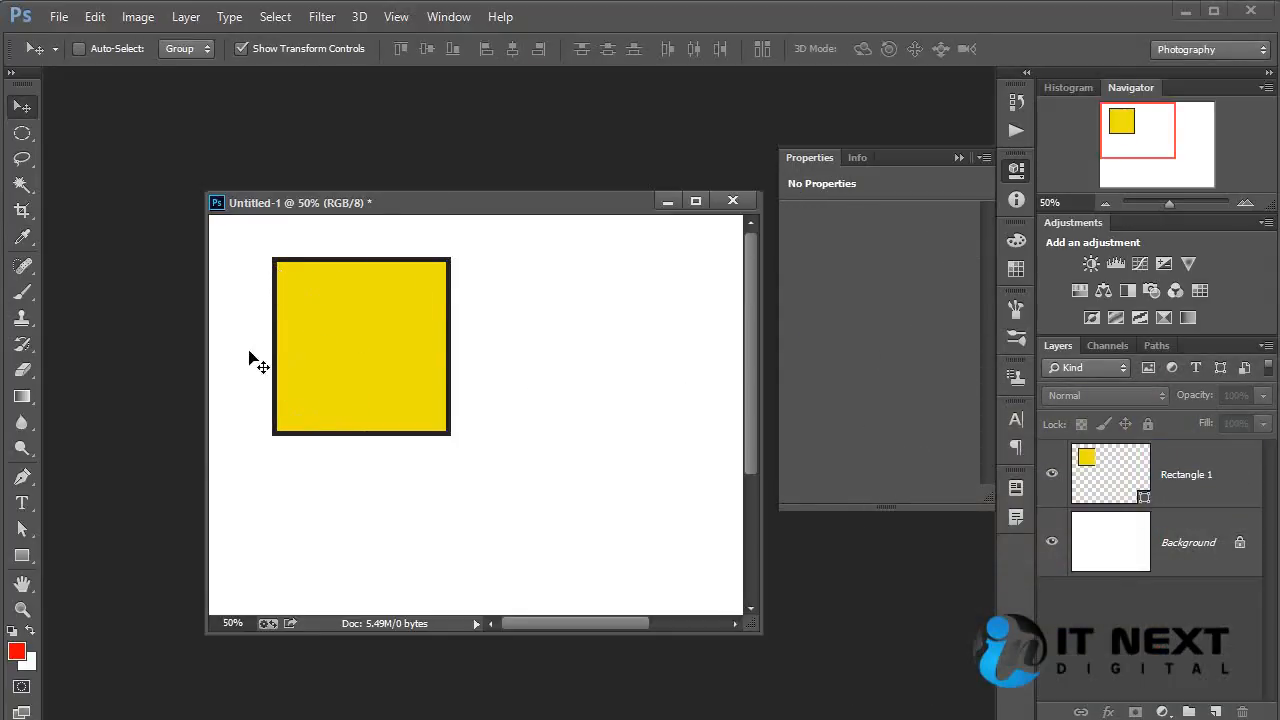
pyautogui.hotkey('ctrl', '-')
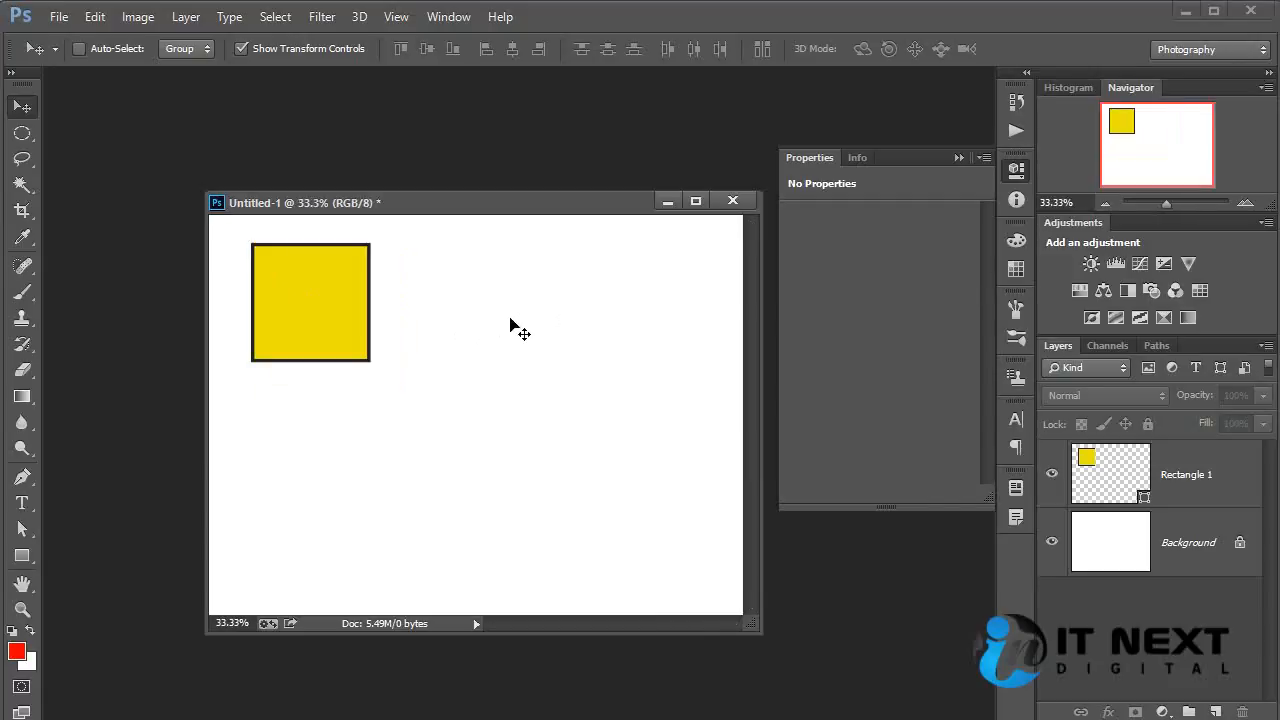
pyautogui.keyDown('ctrl'); pyautogui.click(320, 290); pyautogui.keyUp('ctrl')
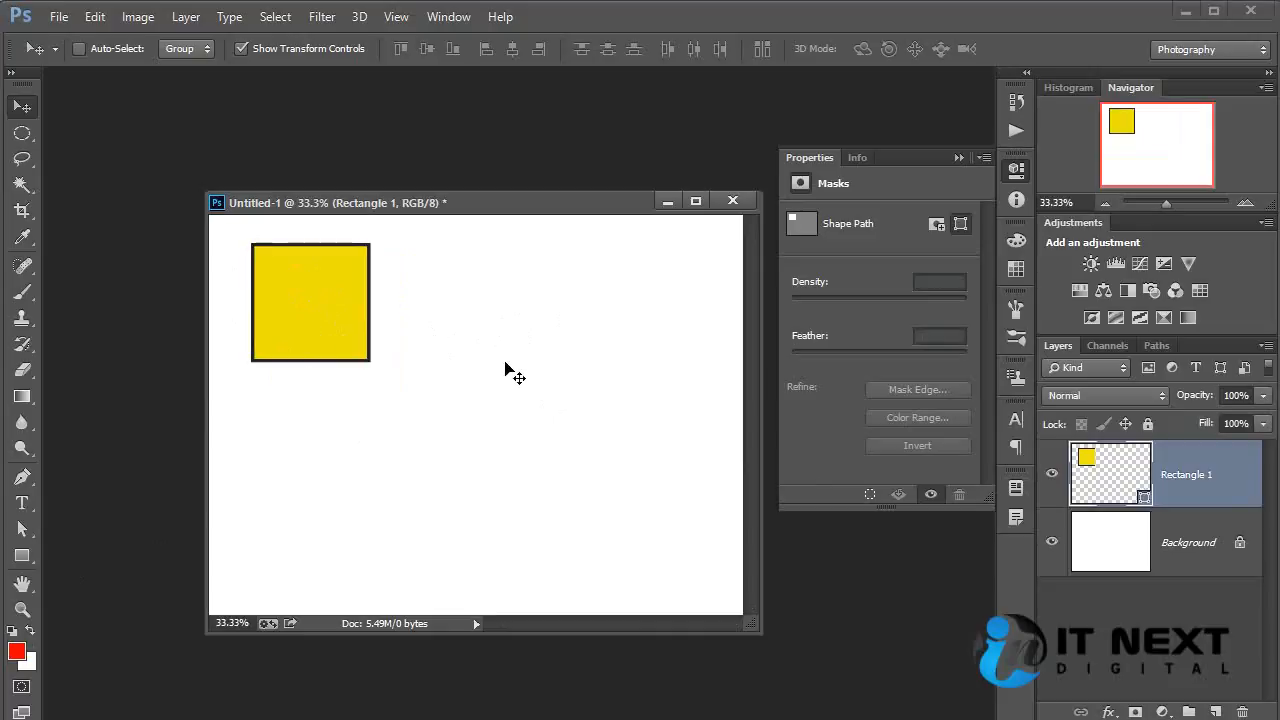
# Add a second square about 345 px wide to the Rectangle 1 layer and reshape it into a triangle with the Pen tool.
pyautogui.click(22, 555)
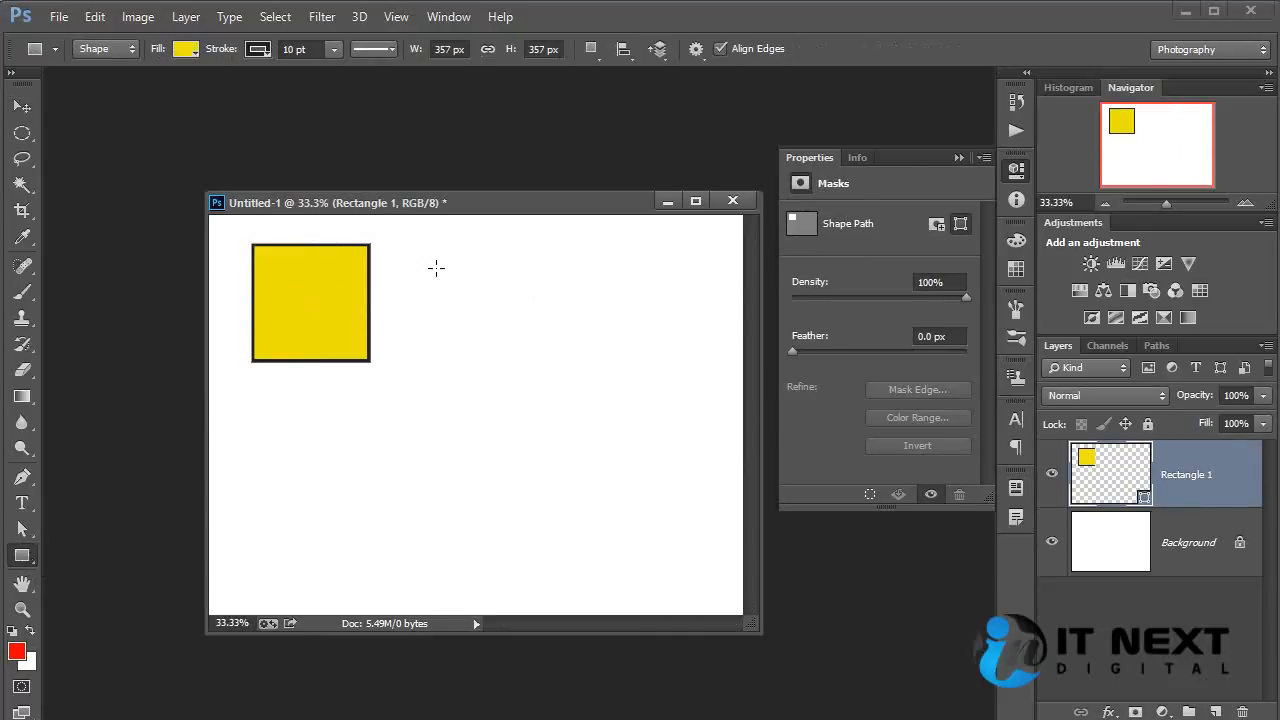
pyautogui.moveTo(415, 243)
pyautogui.mouseDown()
pyautogui.moveTo(545, 368)
pyautogui.moveTo(531, 362)
pyautogui.mouseUp()
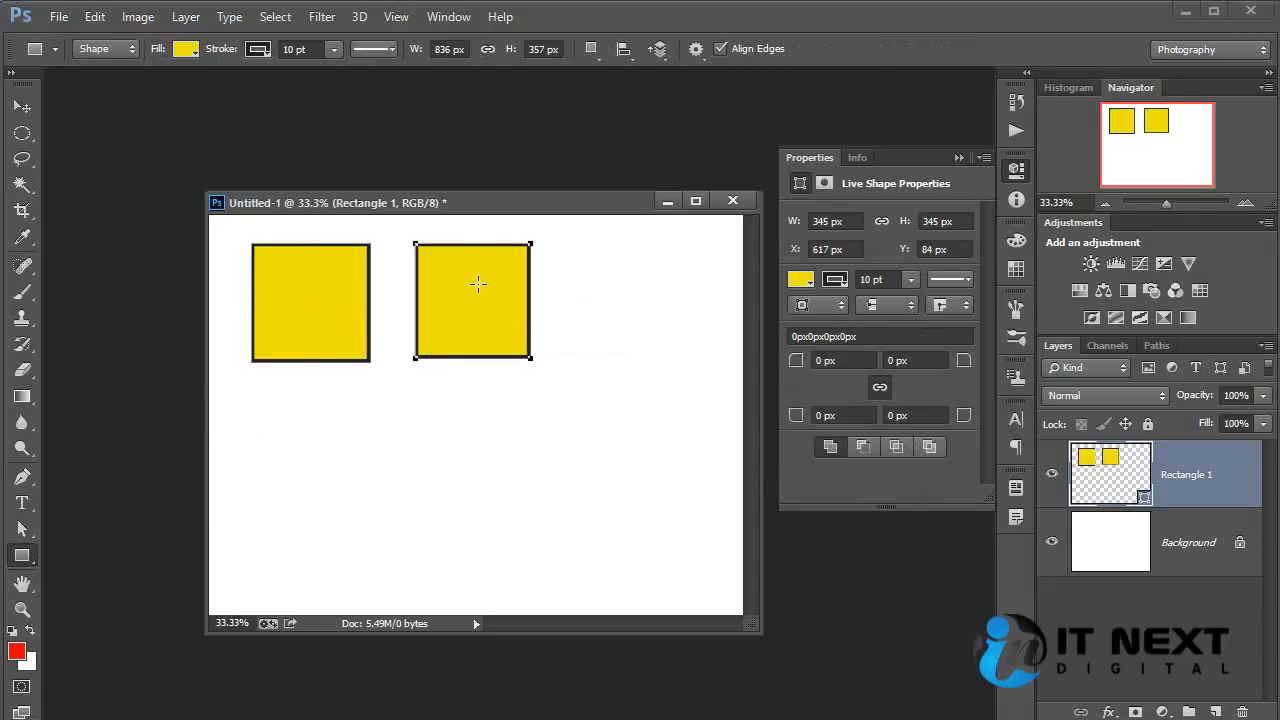
pyautogui.press('p')
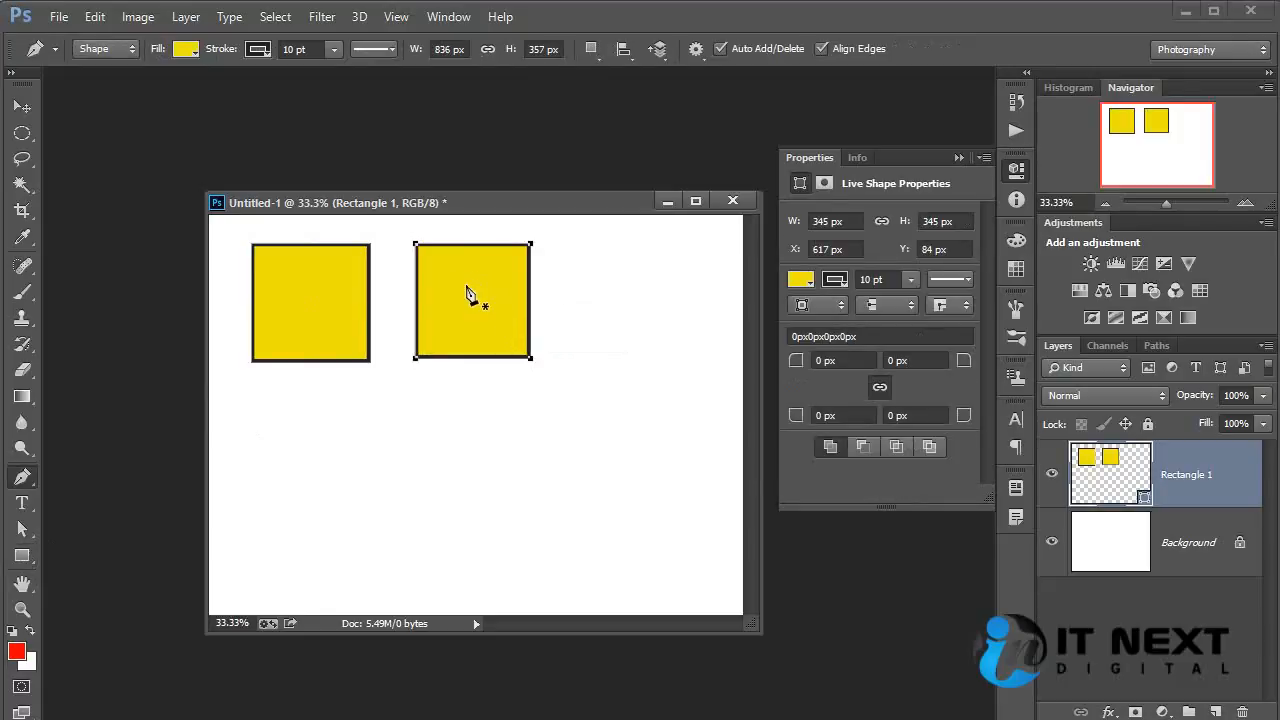
pyautogui.click(530, 244)
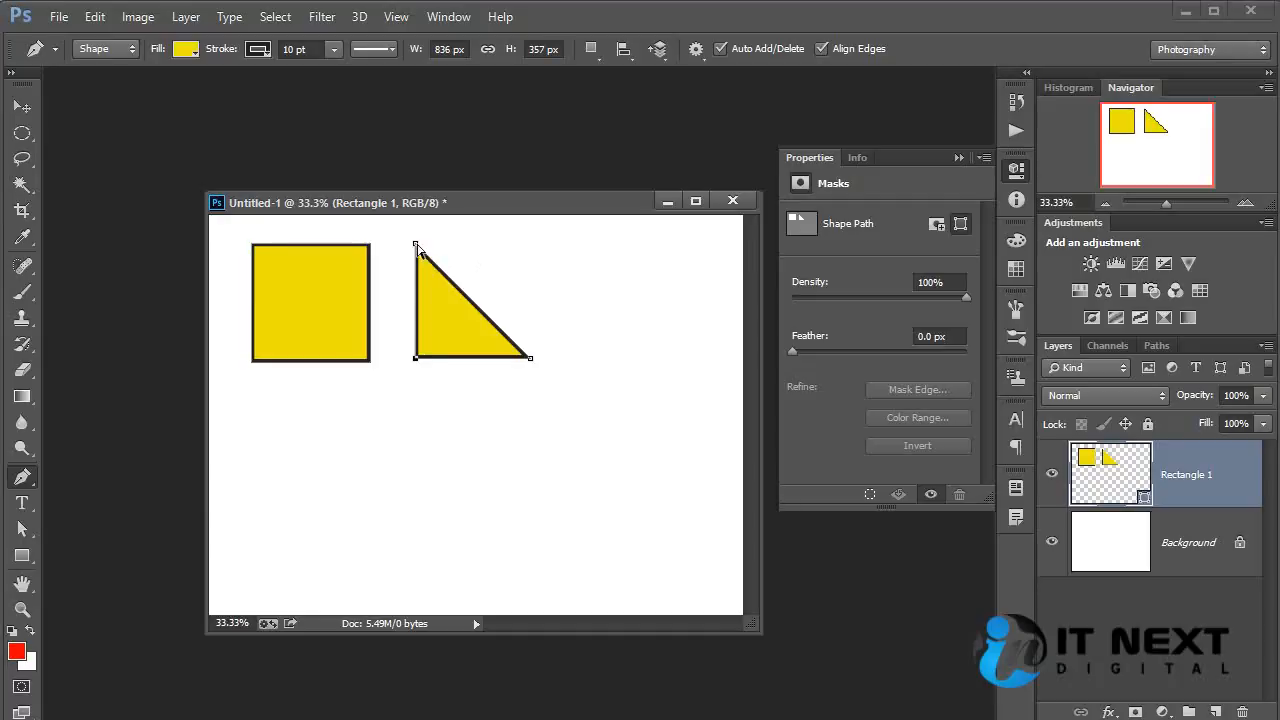
pyautogui.moveTo(417, 245); pyautogui.dragTo(471, 244)
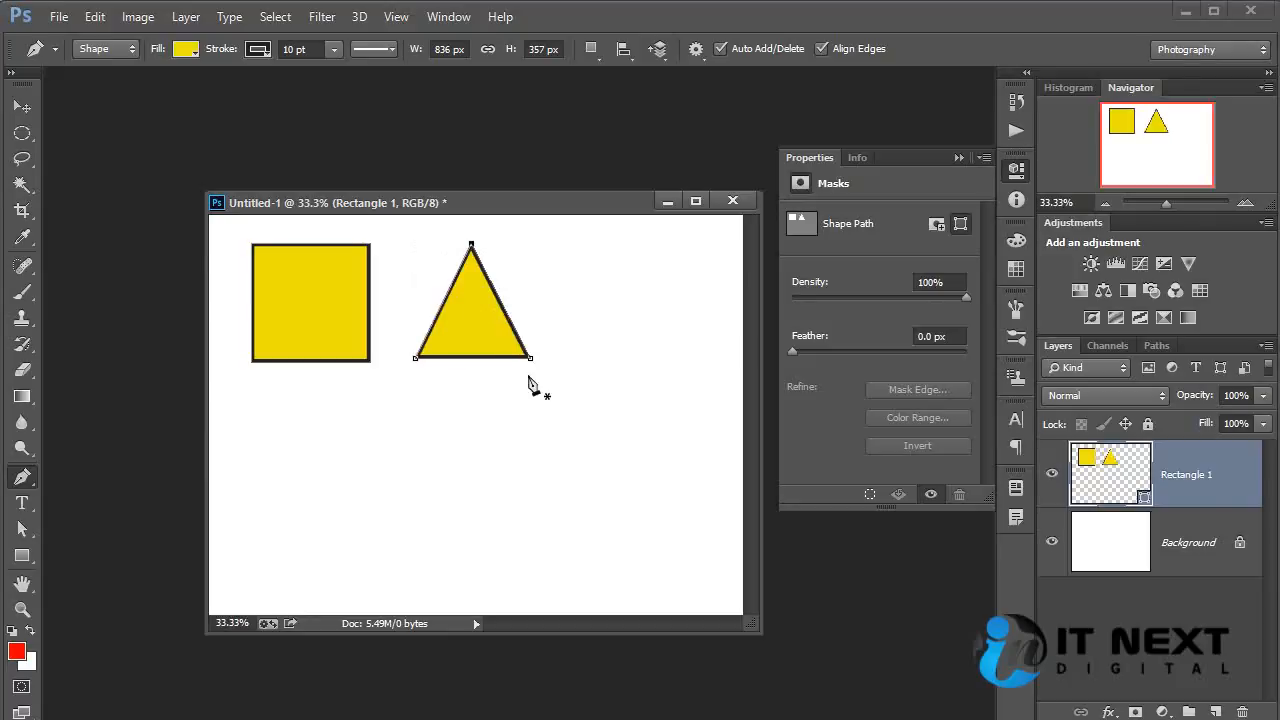
pyautogui.keyDown('ctrl'); pyautogui.click(694, 463); pyautogui.keyUp('ctrl')
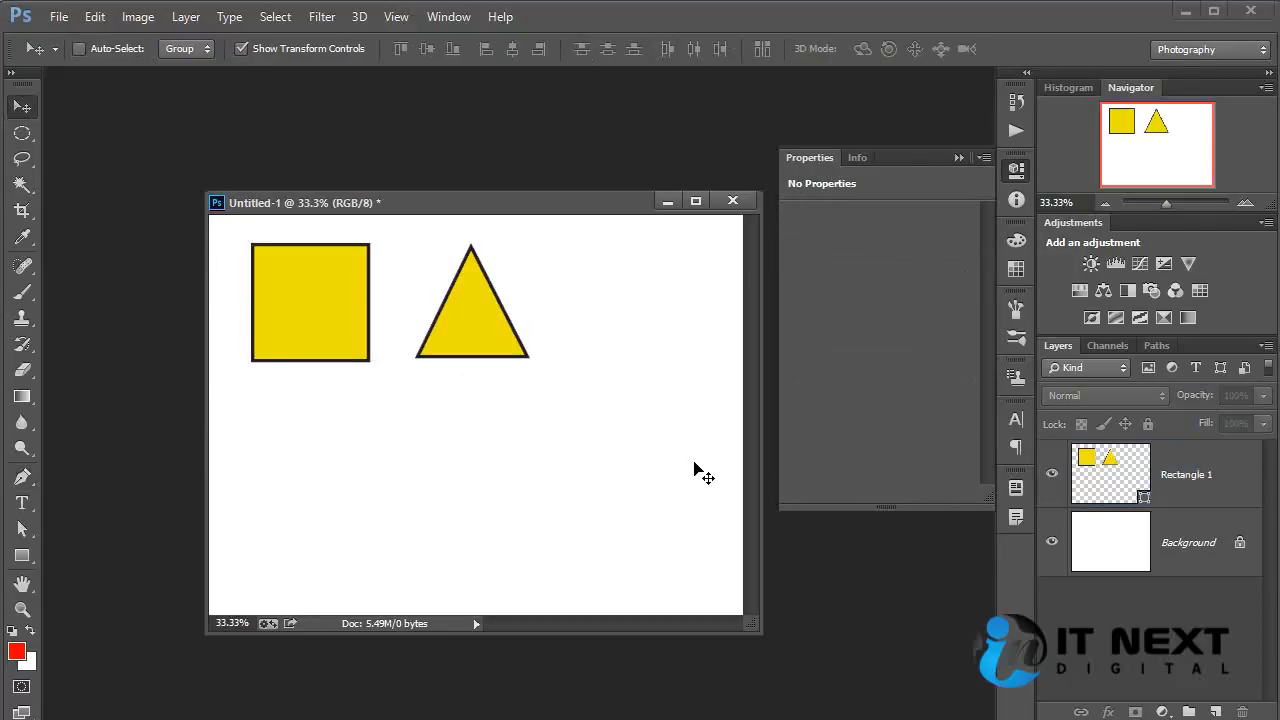
pyautogui.keyDown('ctrl'); pyautogui.click(507, 340); pyautogui.keyUp('ctrl')
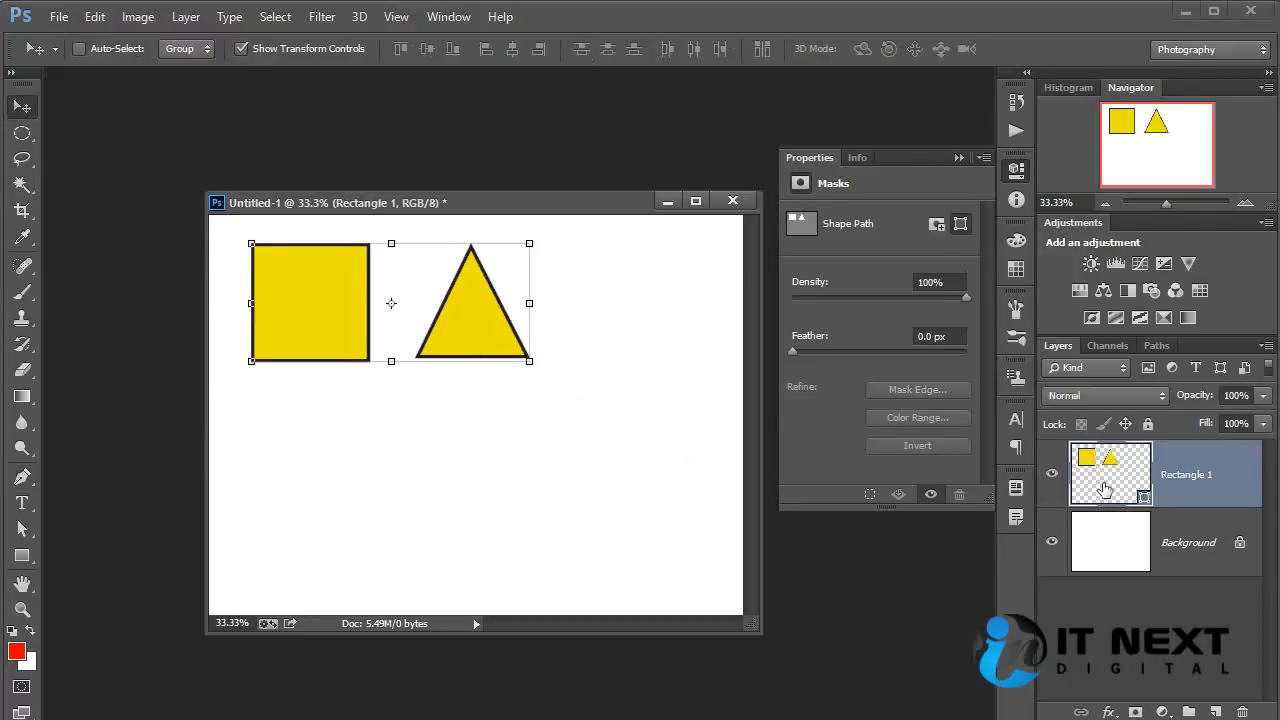
# Undo the triangle and the second square, leaving only the original yellow square, and deselect the layer.
pyautogui.hotkey('ctrl', 'alt', 'z')
pyautogui.hotkey('ctrl', 'alt', 'z')
pyautogui.hotkey('ctrl', 'alt', 'z')
pyautogui.keyDown('ctrl'); pyautogui.click(449, 384); pyautogui.keyUp('ctrl')
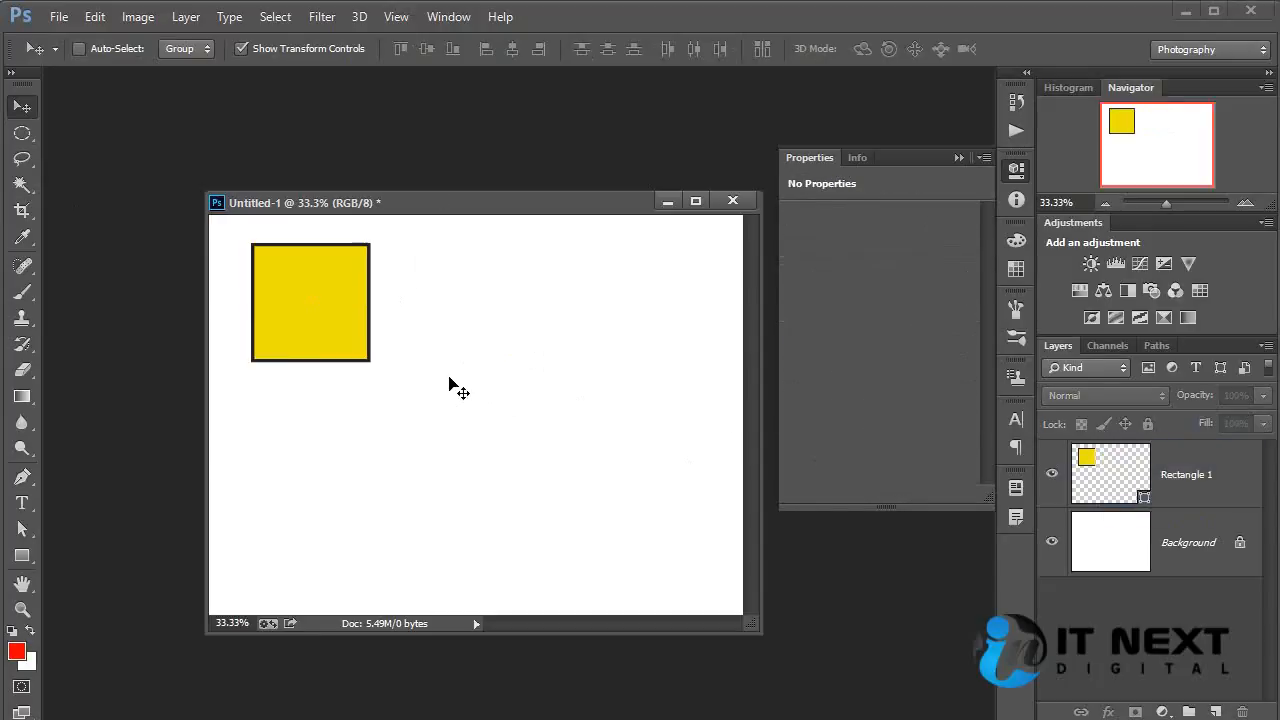
# Draw three overlapping rectangles diagonally down from the yellow square, each on its own layer, the last about 750 × 618 px.
pyautogui.click(1098, 468)
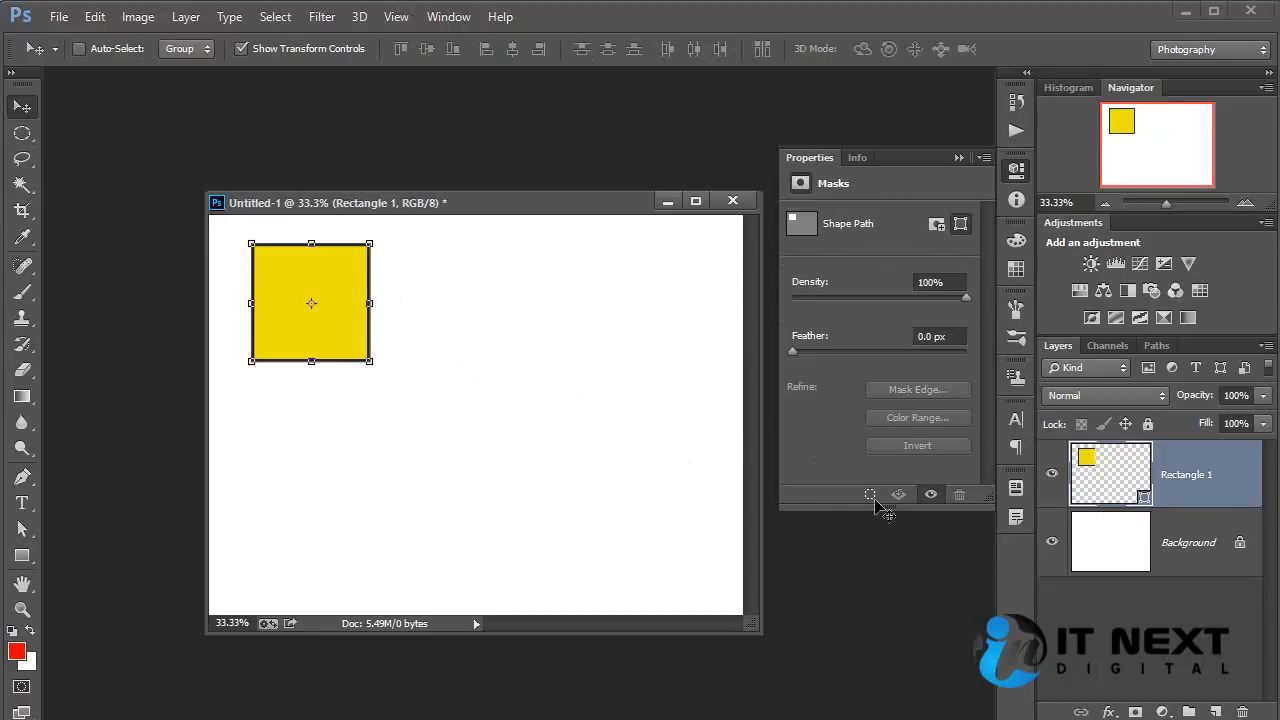
pyautogui.click(24, 558)
pyautogui.moveTo(334, 303); pyautogui.dragTo(540, 540)
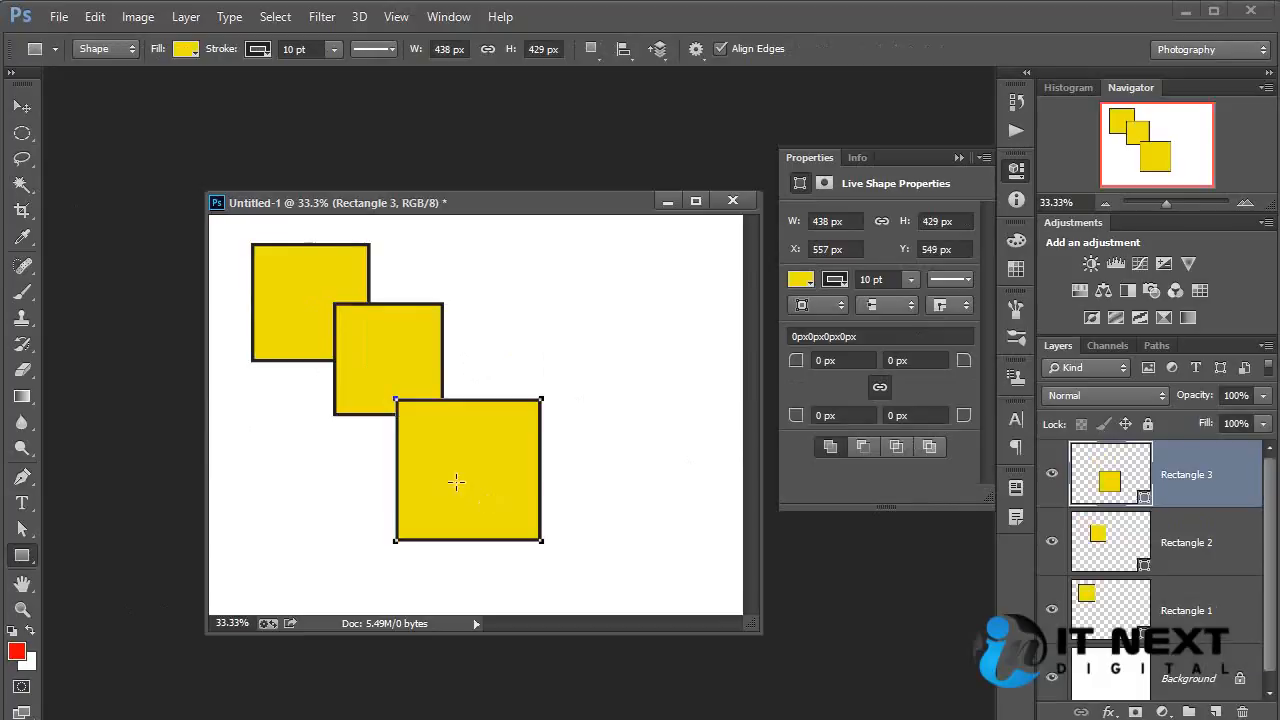
pyautogui.moveTo(455, 472); pyautogui.dragTo(705, 678)
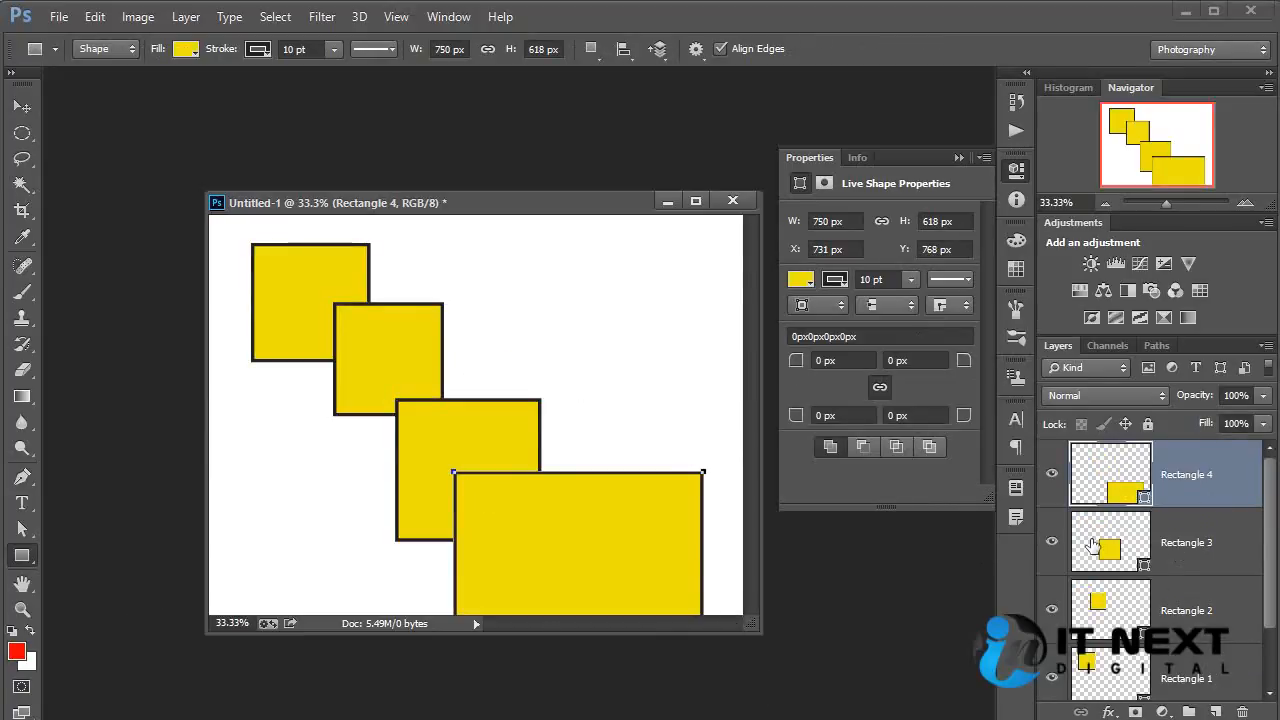
# Delete the Rectangle 4, Rectangle 3 and Rectangle 2 layers.
pyautogui.press('Delete')
pyautogui.press('Delete')
pyautogui.press('Delete')
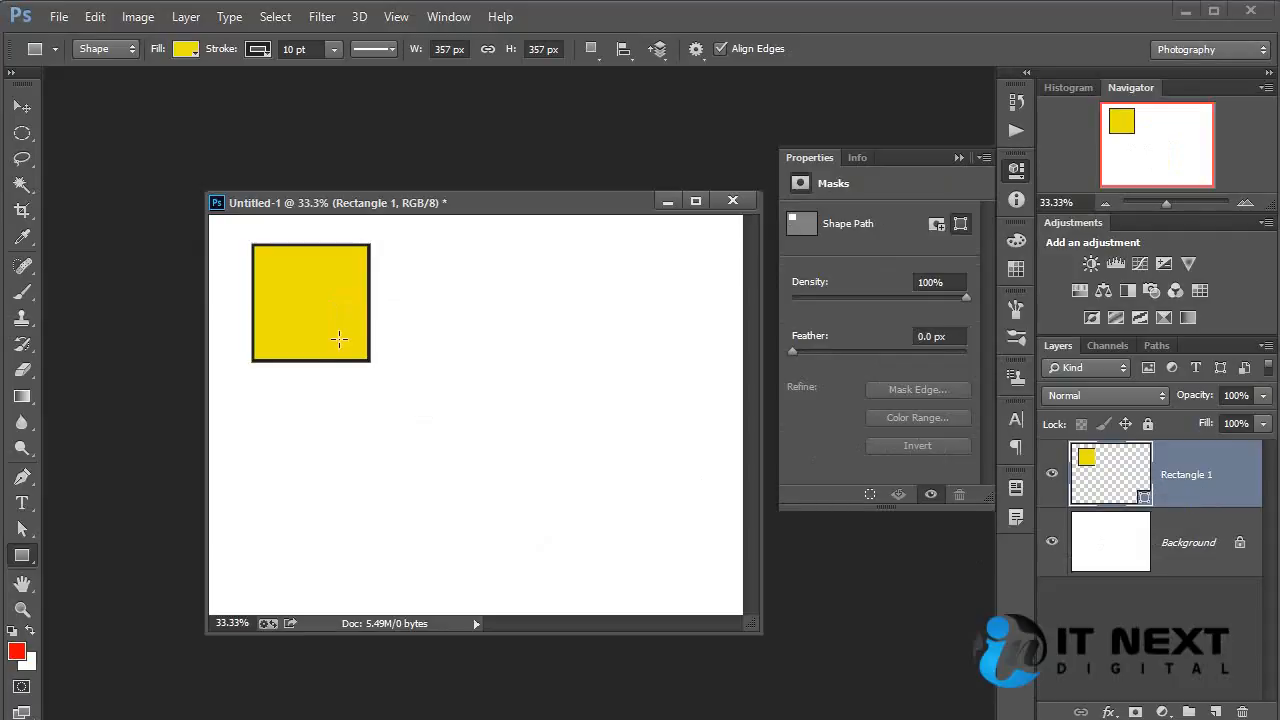
# Try drawing an overlapping square of about 288 px within the Rectangle 1 layer, undoing each attempt.
pyautogui.moveTo(331, 310); pyautogui.dragTo(375, 387)
pyautogui.hotkey('ctrl', 'z')
pyautogui.moveTo(323, 315); pyautogui.dragTo(423, 443)
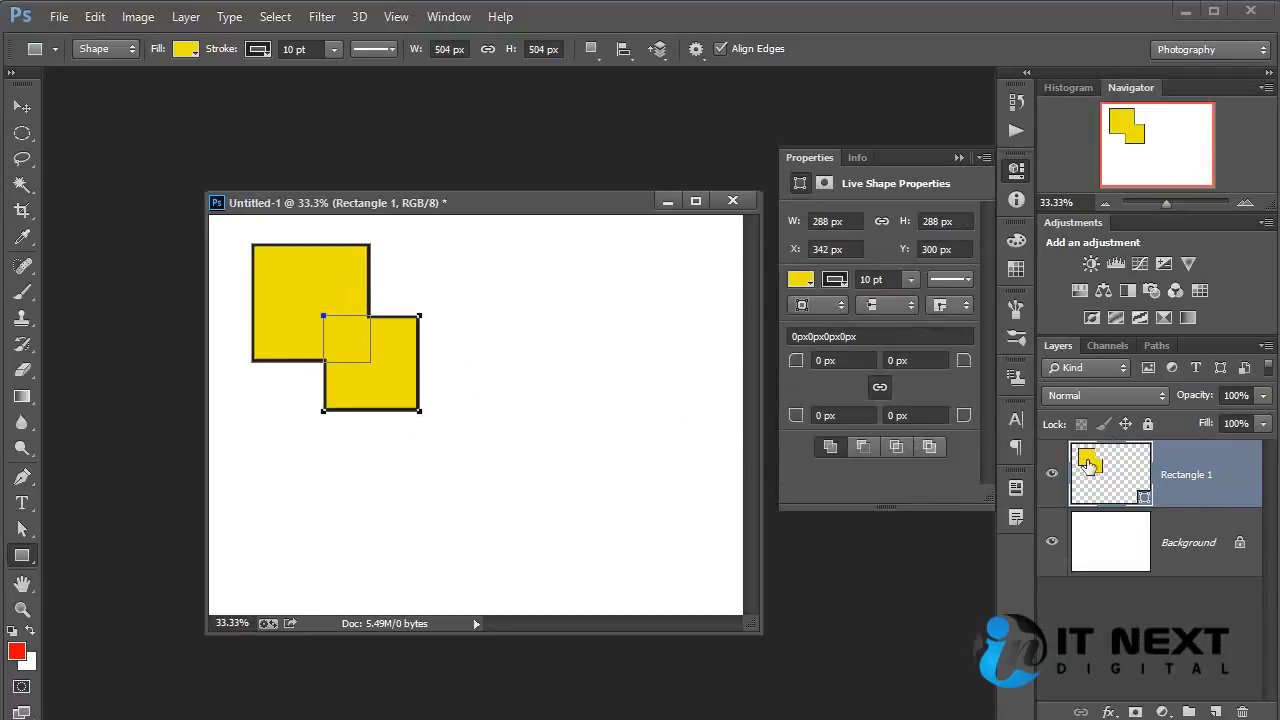
pyautogui.hotkey('ctrl', 'z')
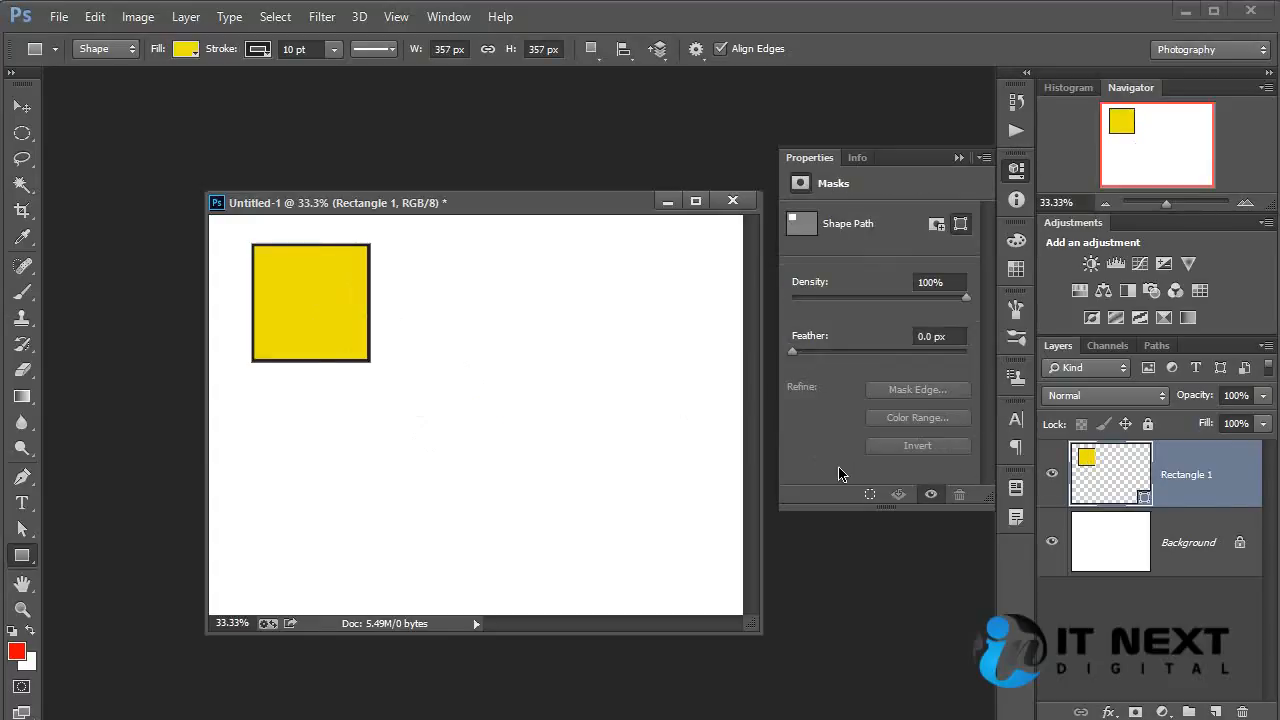
pyautogui.press('alt')
pyautogui.moveTo(342, 336); pyautogui.dragTo(400, 394)
pyautogui.hotkey('ctrl', 'z')
# Draw four overlapping rectangles on separate layers diagonally down from the yellow square, the last about 277 × 321 px.
pyautogui.moveTo(328, 304); pyautogui.dragTo(492, 468)
pyautogui.moveTo(403, 384); pyautogui.dragTo(520, 500)
pyautogui.moveTo(484, 434); pyautogui.dragTo(576, 555)
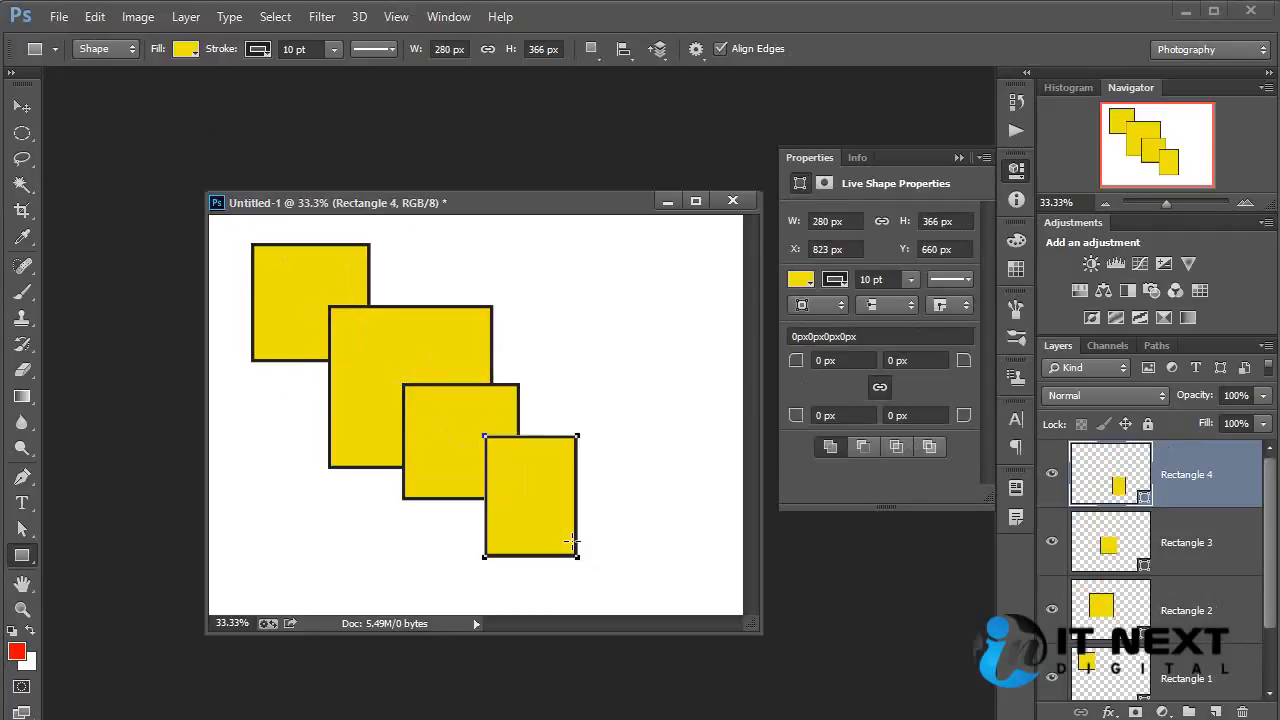
pyautogui.moveTo(536, 488); pyautogui.dragTo(628, 595)
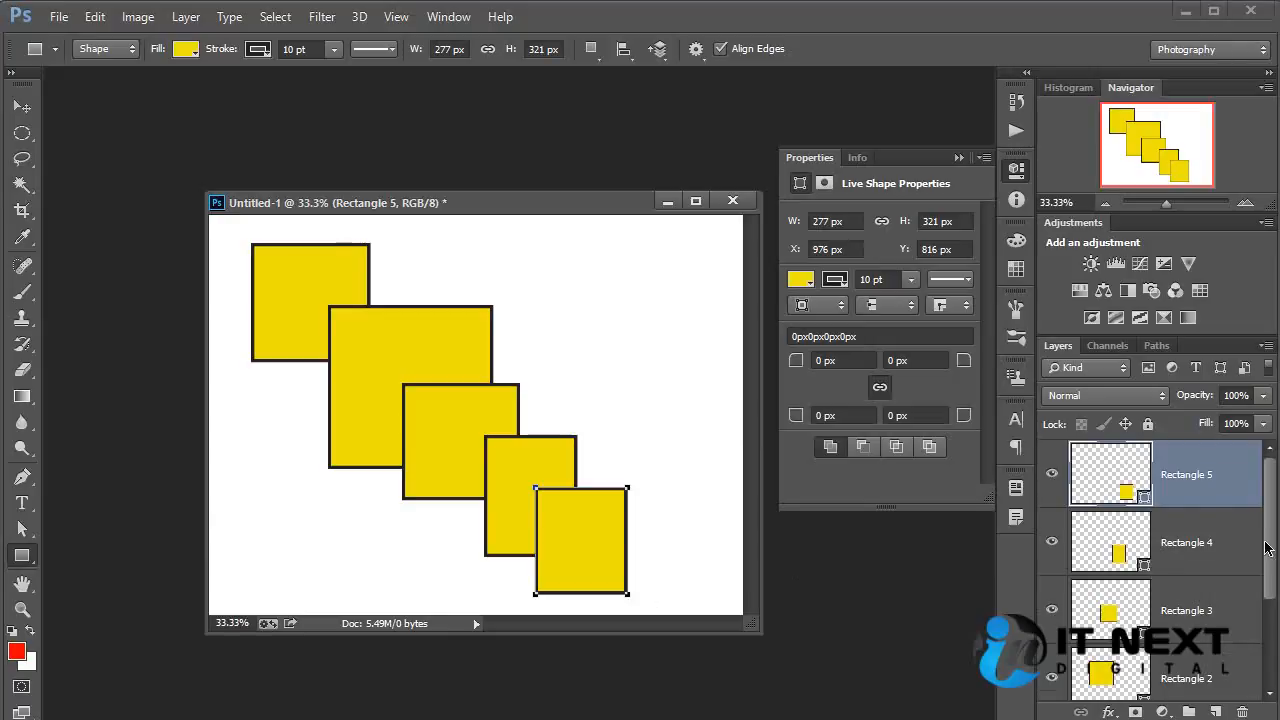
# Select all five rectangle layers and merge them into one shape layer.
pyautogui.moveTo(1269, 549); pyautogui.dragTo(1266, 486)
pyautogui.moveTo(1271, 557); pyautogui.dragTo(1274, 592)
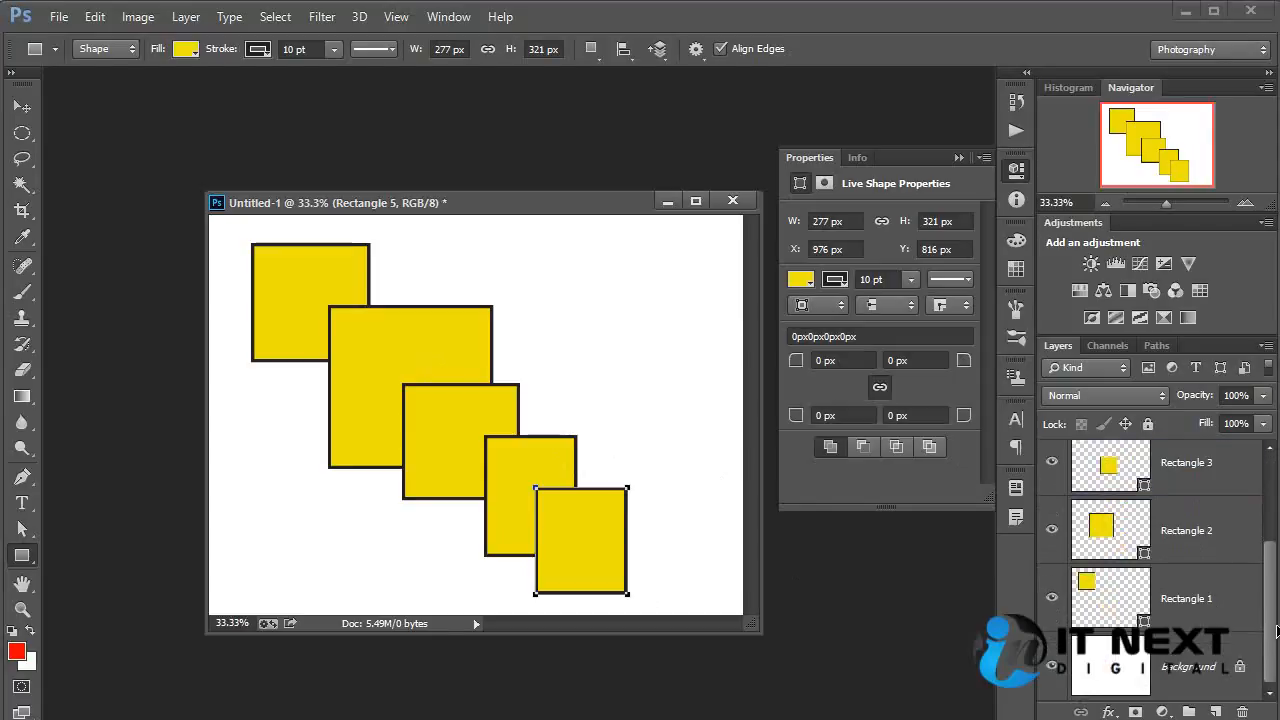
pyautogui.keyDown('shift'); pyautogui.click(1215, 585); pyautogui.keyUp('shift')
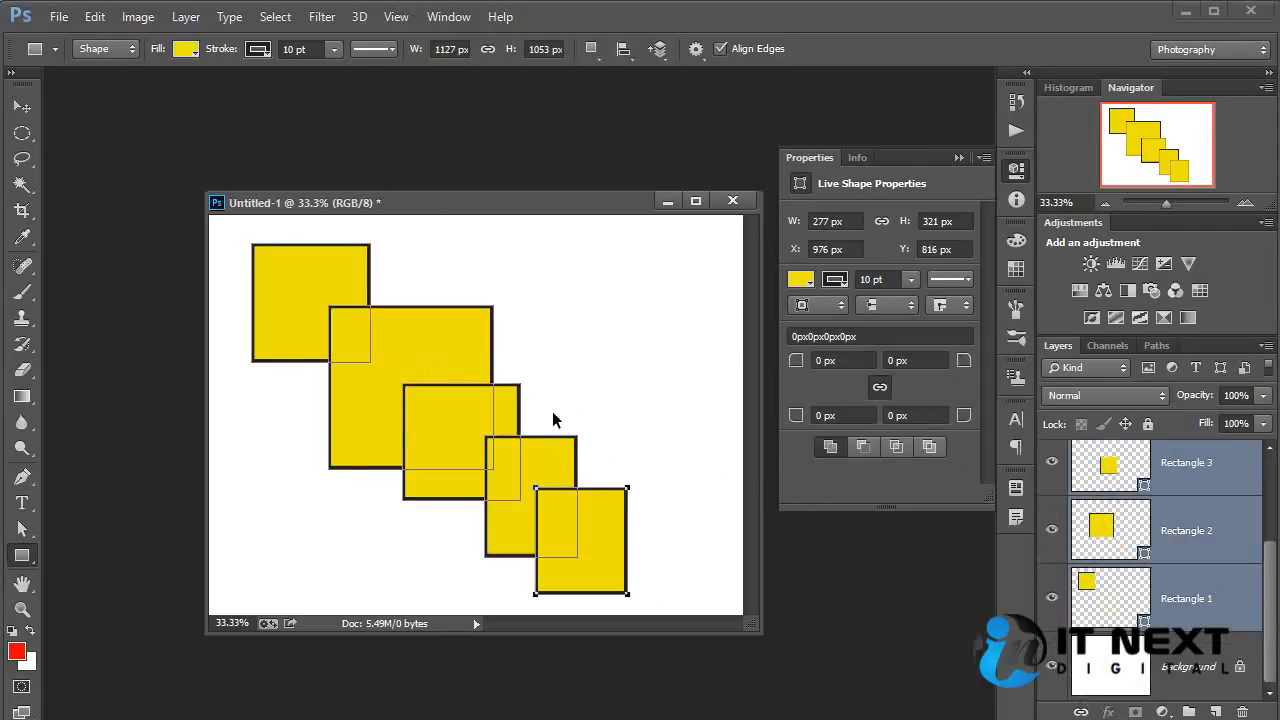
pyautogui.hotkey('ctrl', 'e')
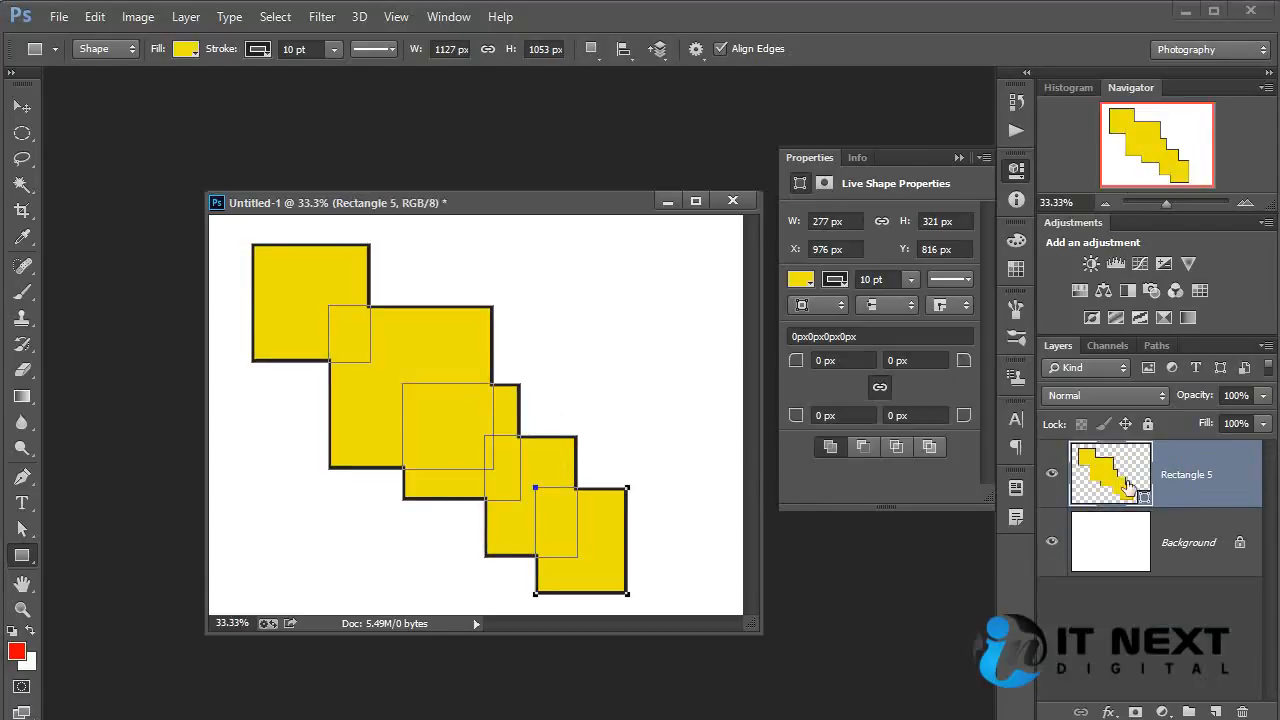
# Move the merged staircase shape slightly and delete its layer, leaving only the Background.
pyautogui.click(22, 105)
pyautogui.moveTo(534, 457); pyautogui.dragTo(569, 484)
pyautogui.press('Delete')
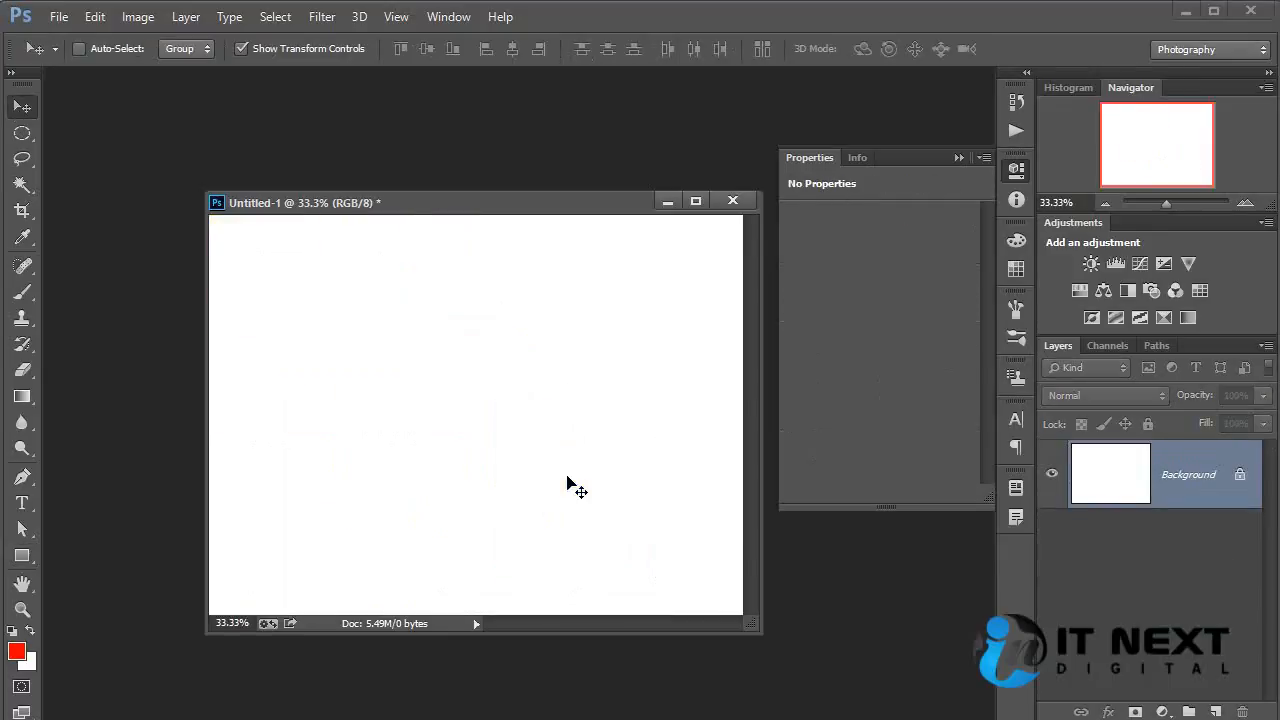
# Set the Rectangle tool's fill to a black-to-white linear gradient and draw a rectangle about 861 × 900 px mid-canvas.
pyautogui.click(23, 557)
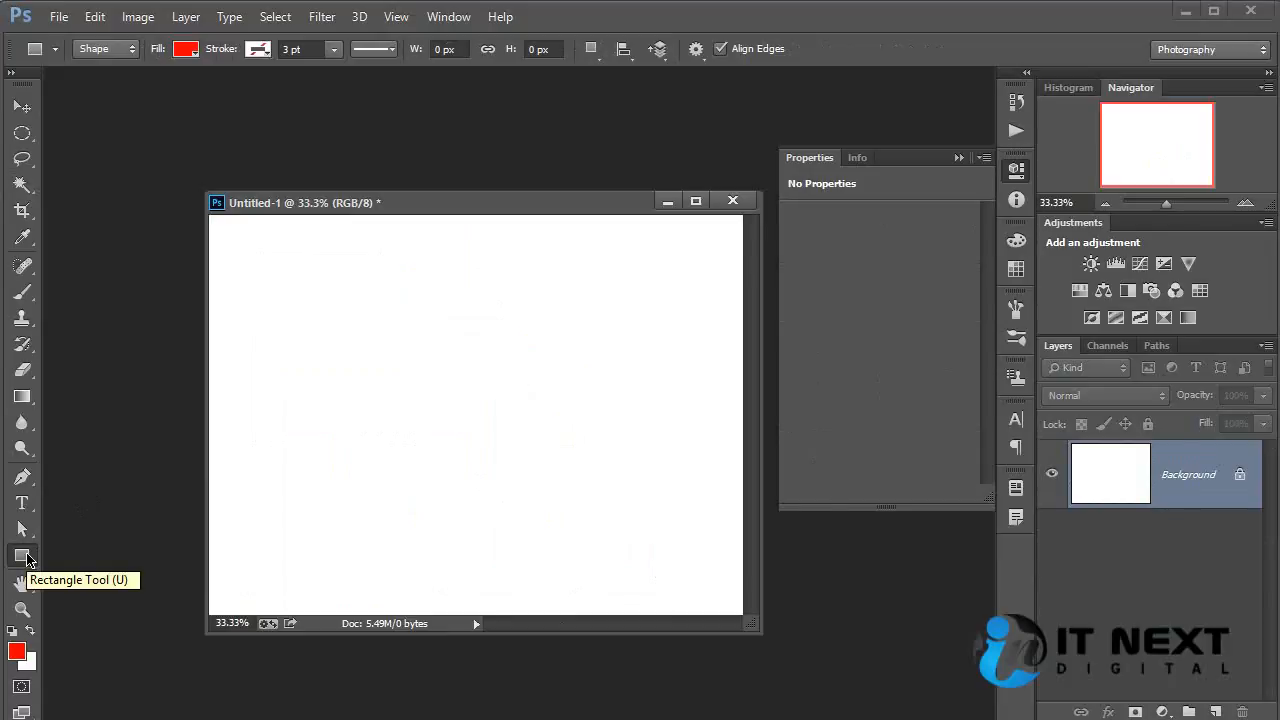
pyautogui.click(27, 556)
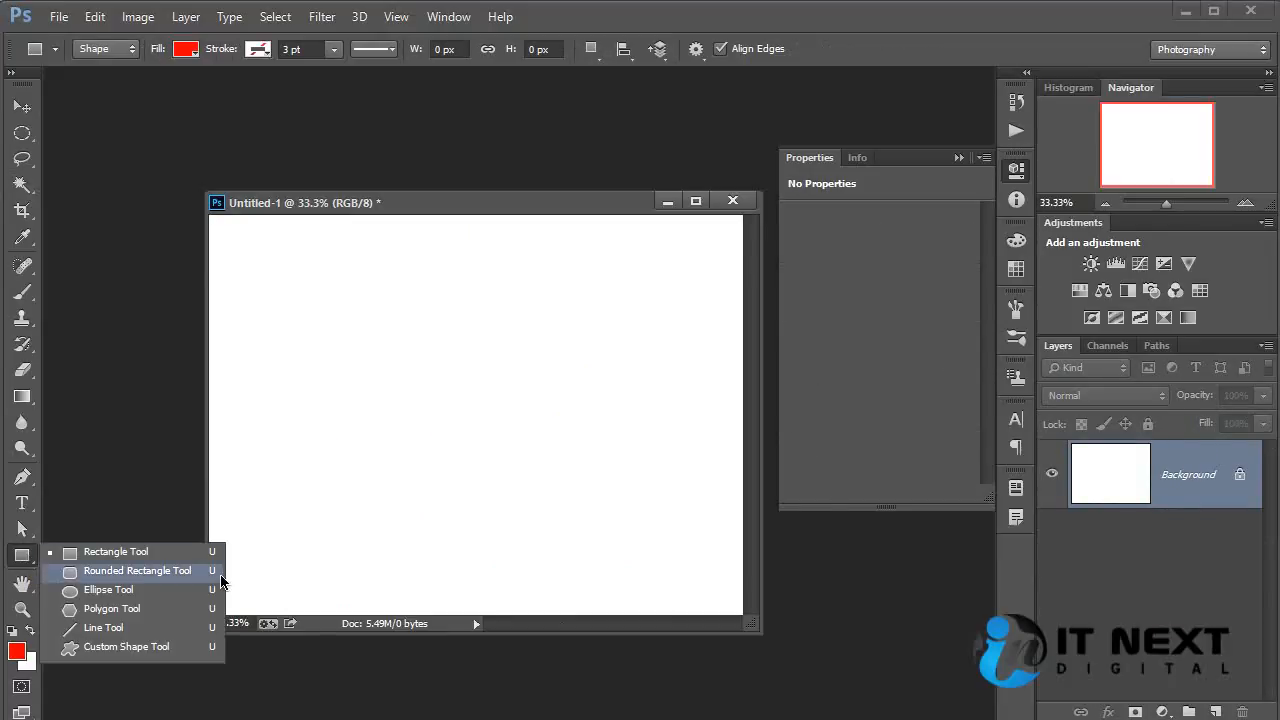
pyautogui.click(157, 556)
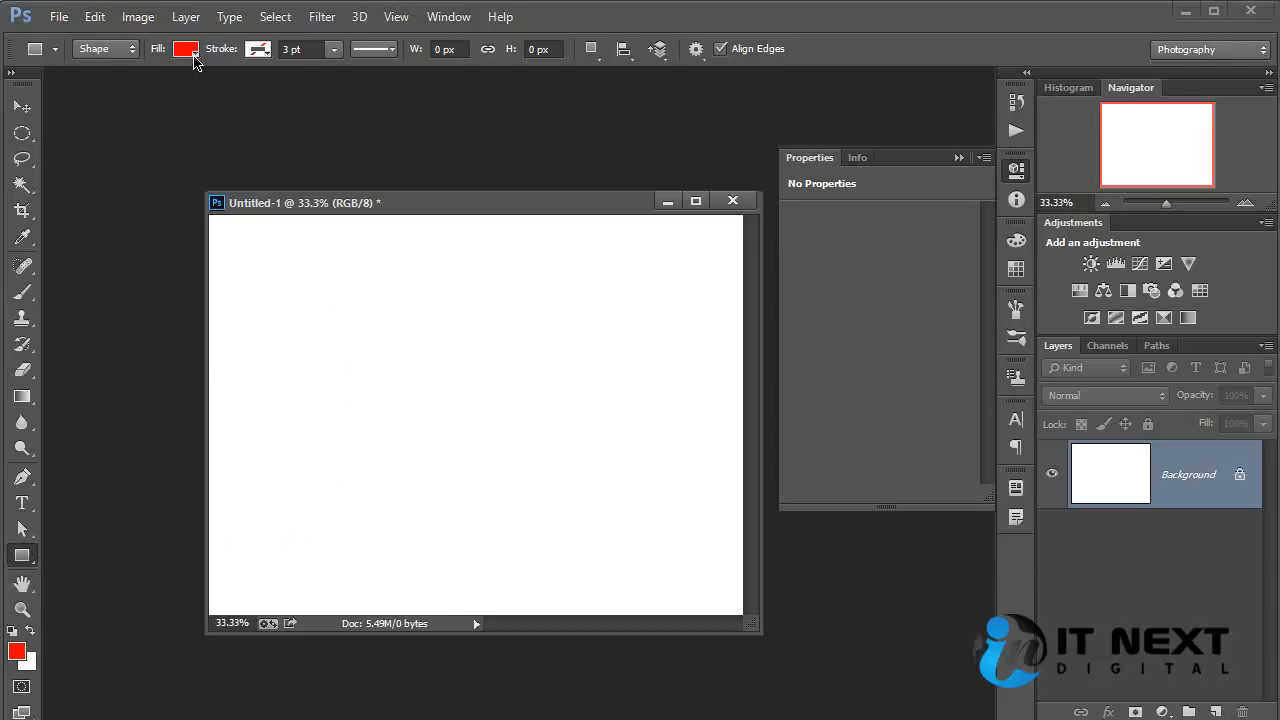
pyautogui.click(194, 57)
pyautogui.click(98, 91)
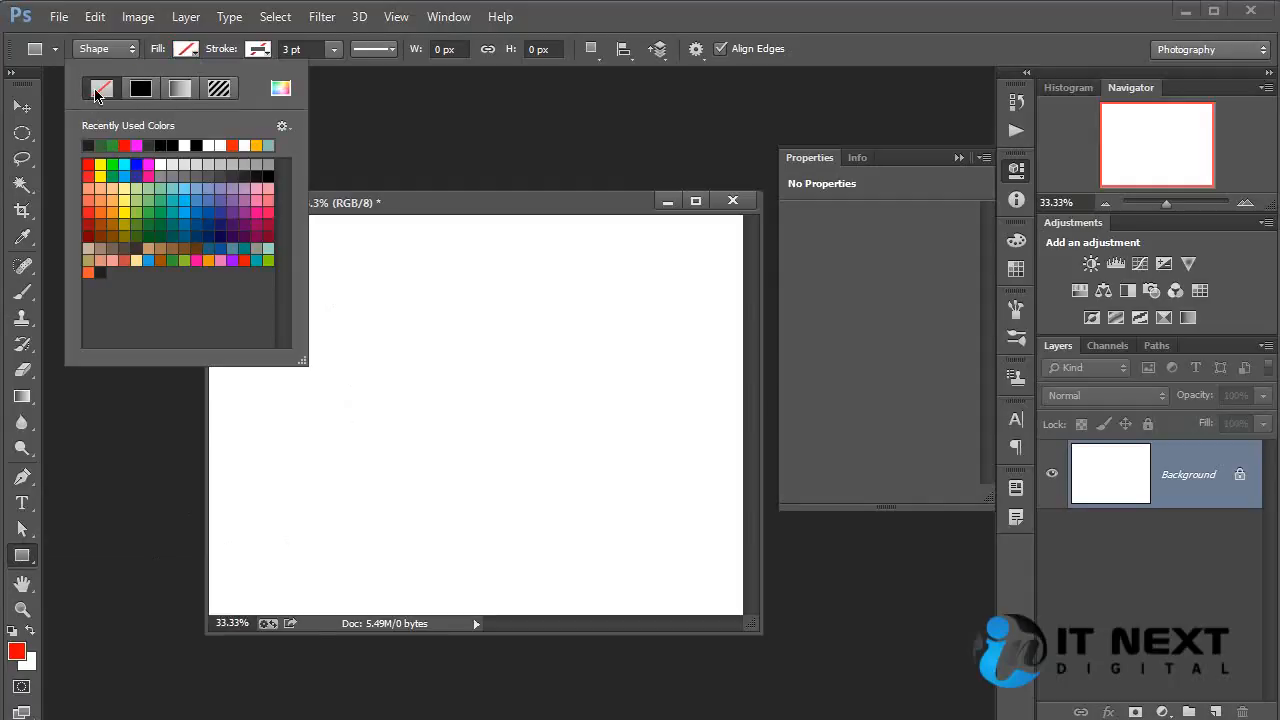
pyautogui.click(219, 90)
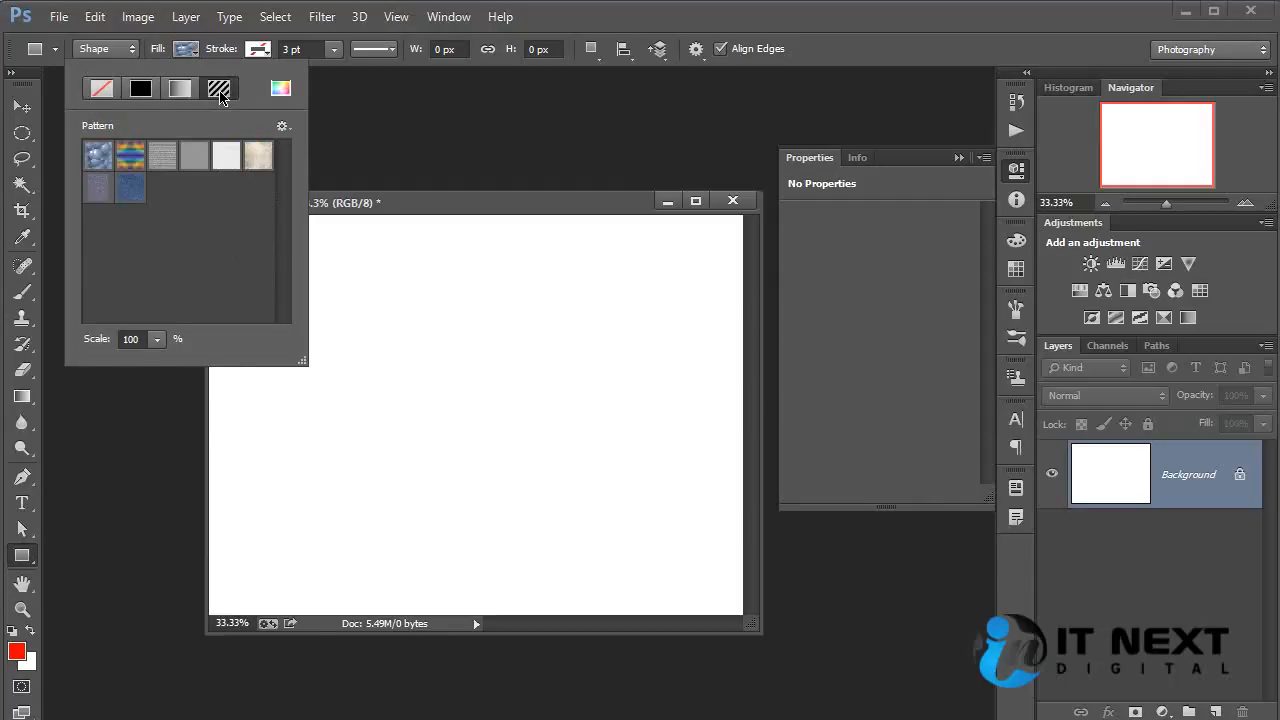
pyautogui.click(138, 95)
pyautogui.click(179, 93)
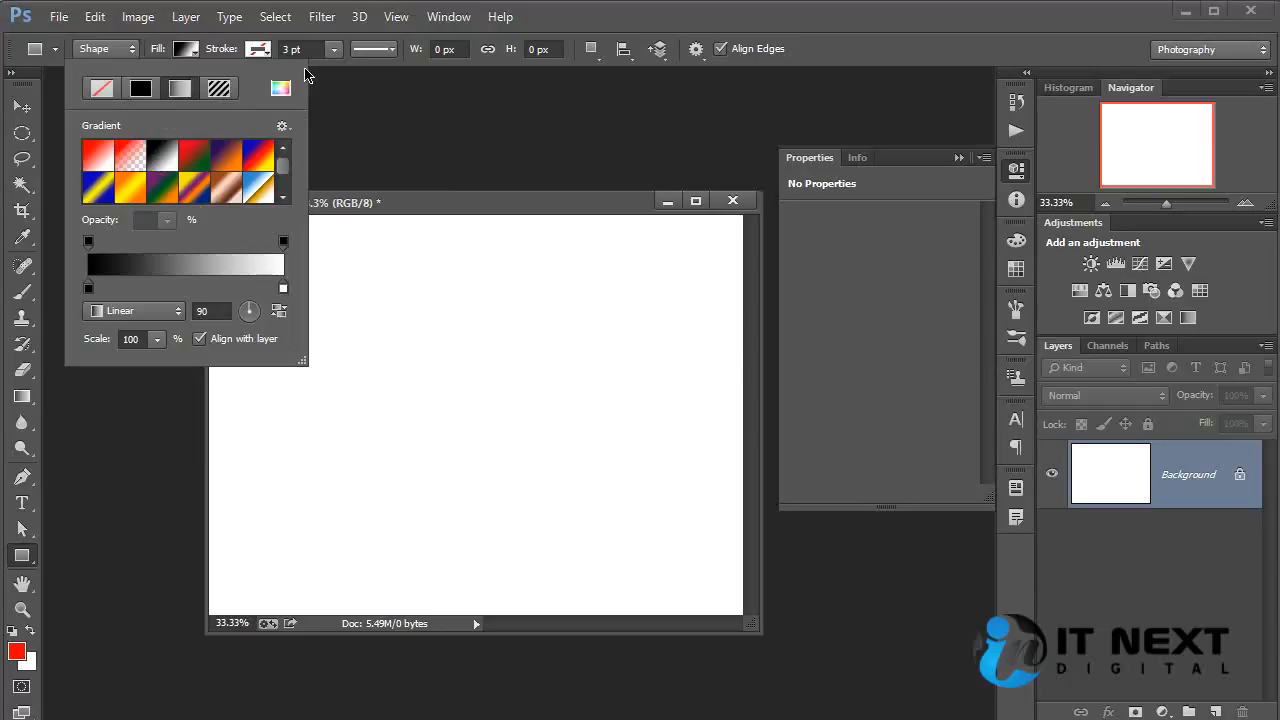
pyautogui.click(442, 203)
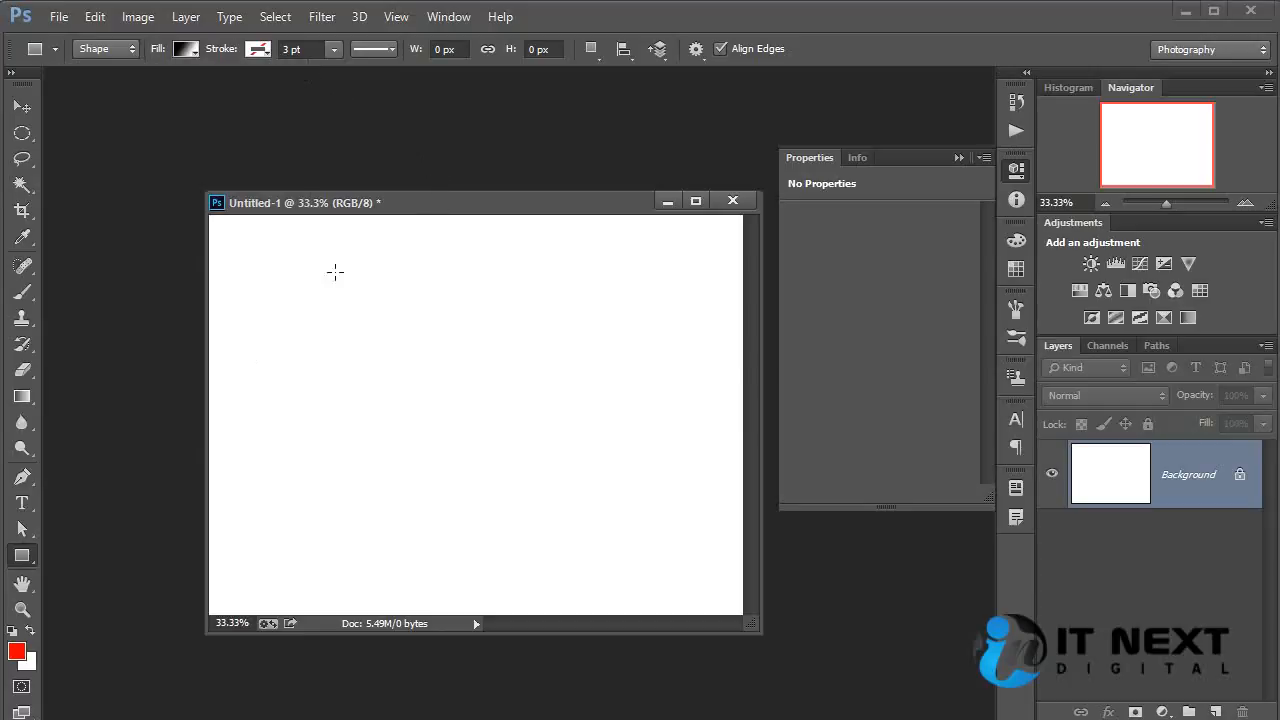
pyautogui.moveTo(311, 245); pyautogui.dragTo(598, 545)
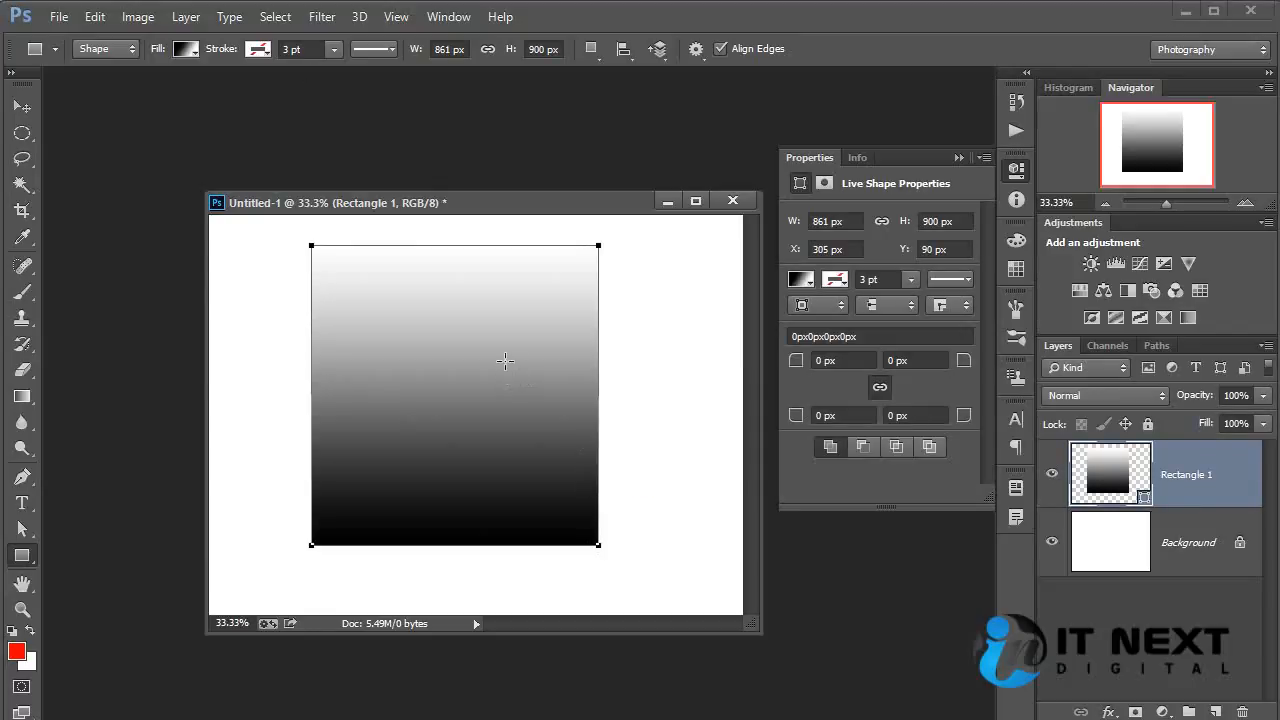
# Try several gradient presets, including green and pale yellow, in the Gradient Fill settings of the Rectangle 1 layer, and cancel the changes.
pyautogui.doubleClick(1122, 466)
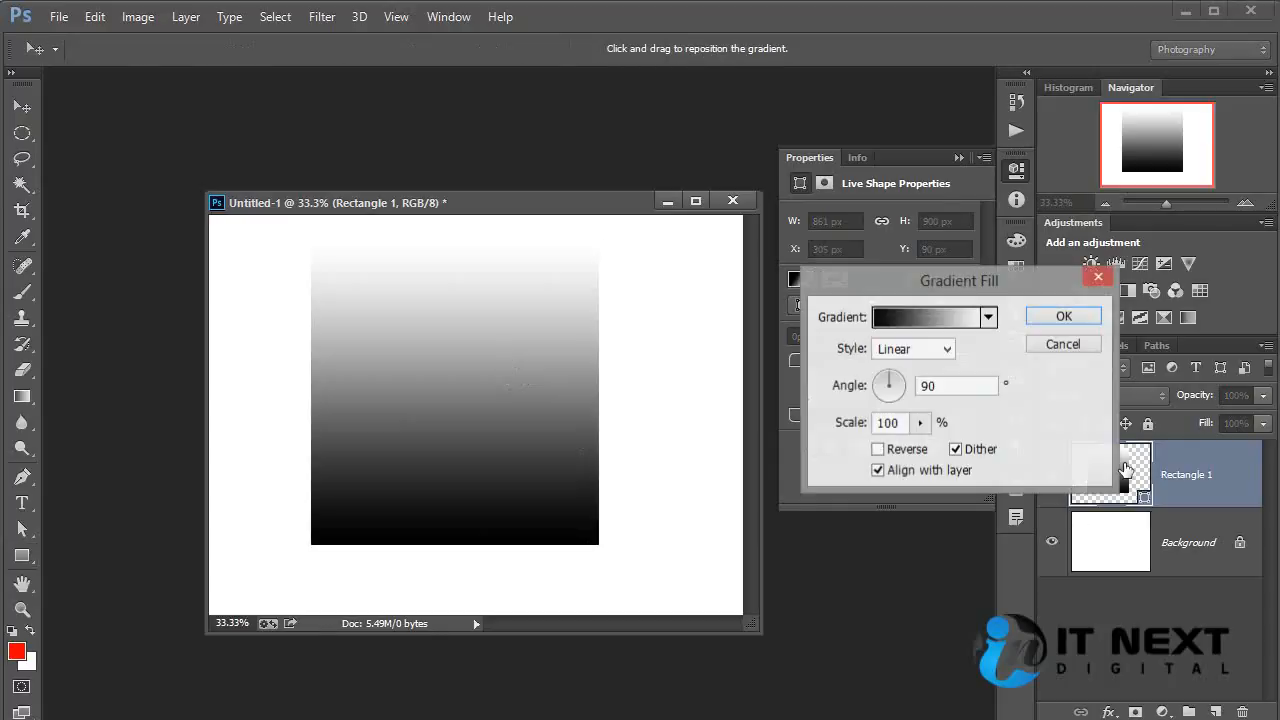
pyautogui.moveTo(935, 288); pyautogui.dragTo(785, 394)
pyautogui.click(838, 423)
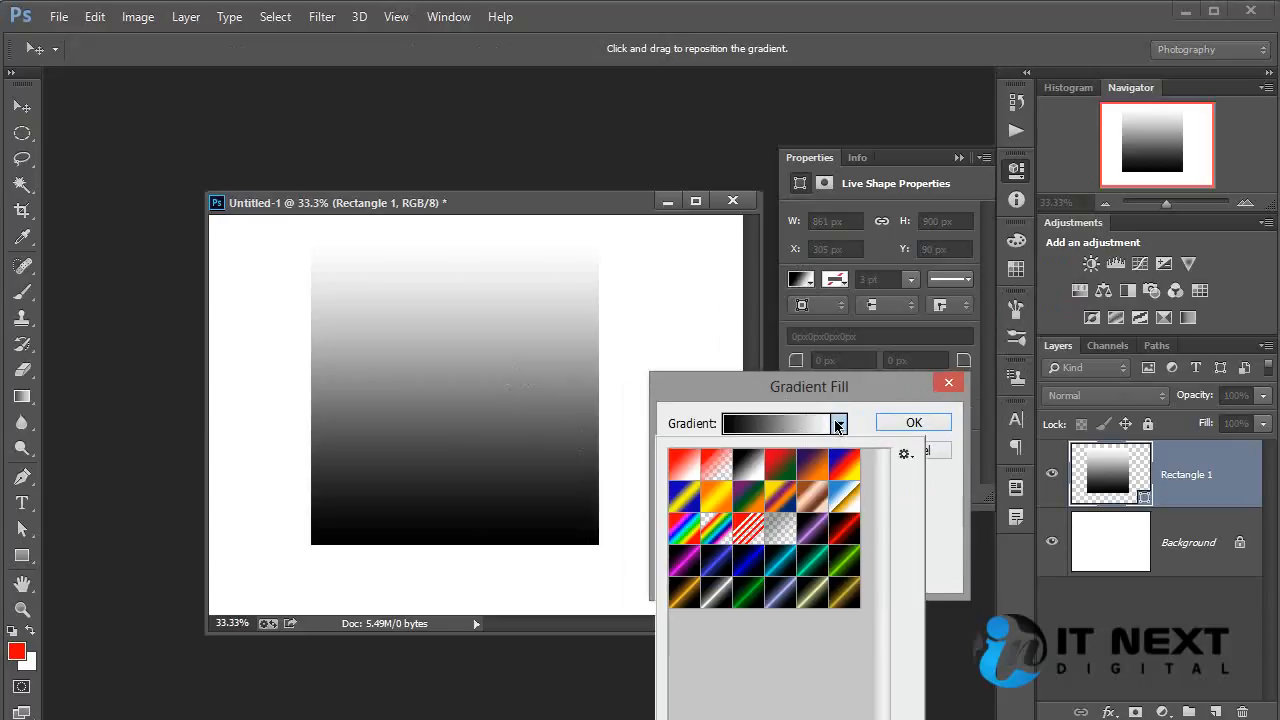
pyautogui.click(716, 511)
pyautogui.click(762, 498)
pyautogui.click(844, 560)
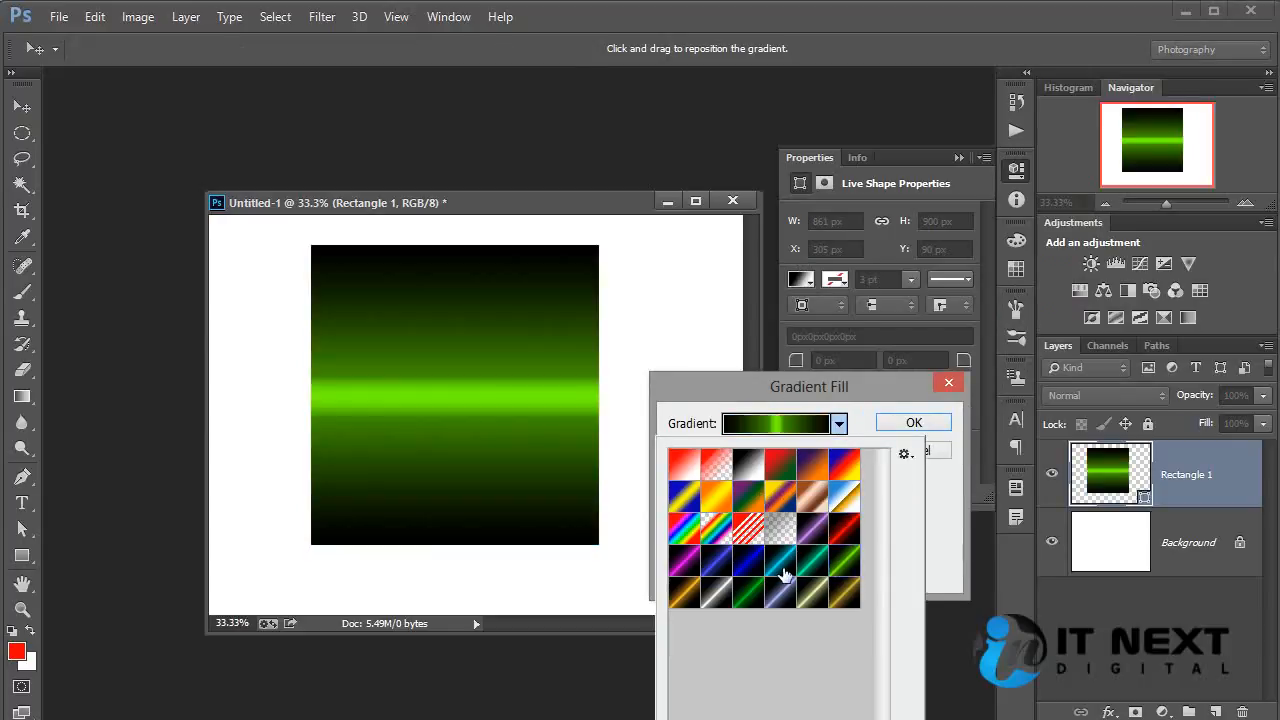
pyautogui.click(780, 562)
pyautogui.click(812, 580)
pyautogui.click(931, 452)
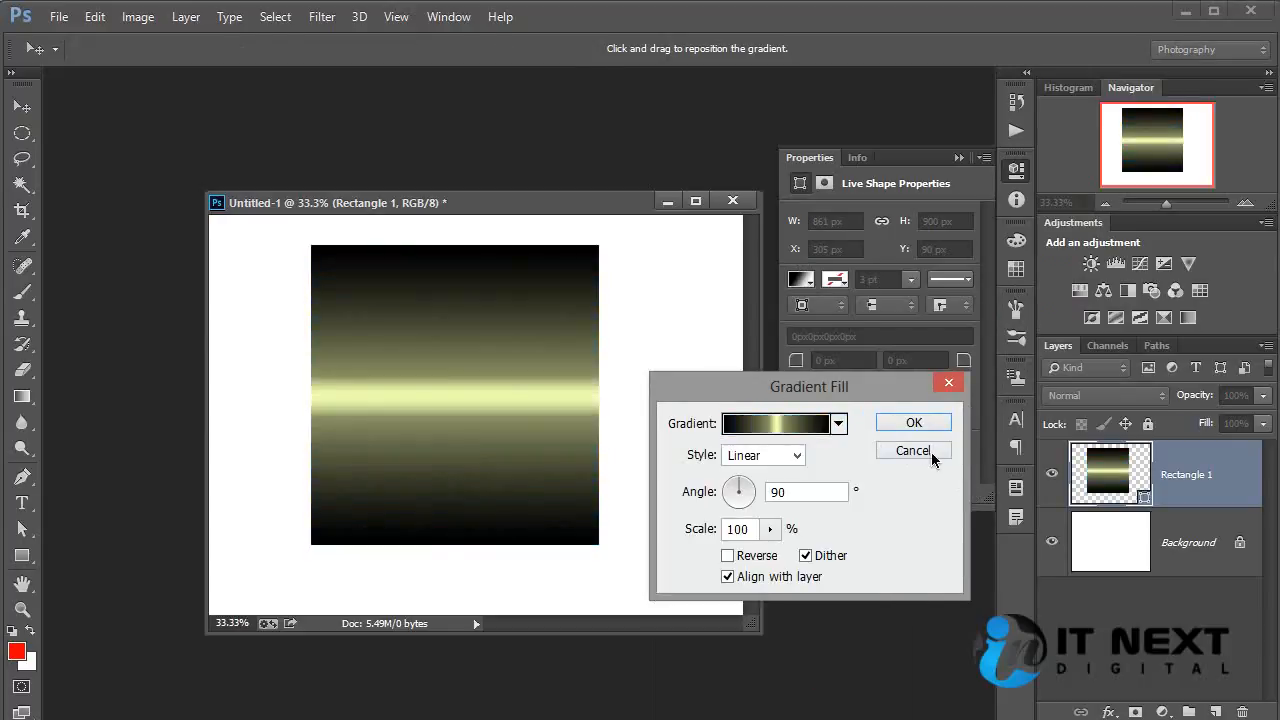
pyautogui.click(931, 452)
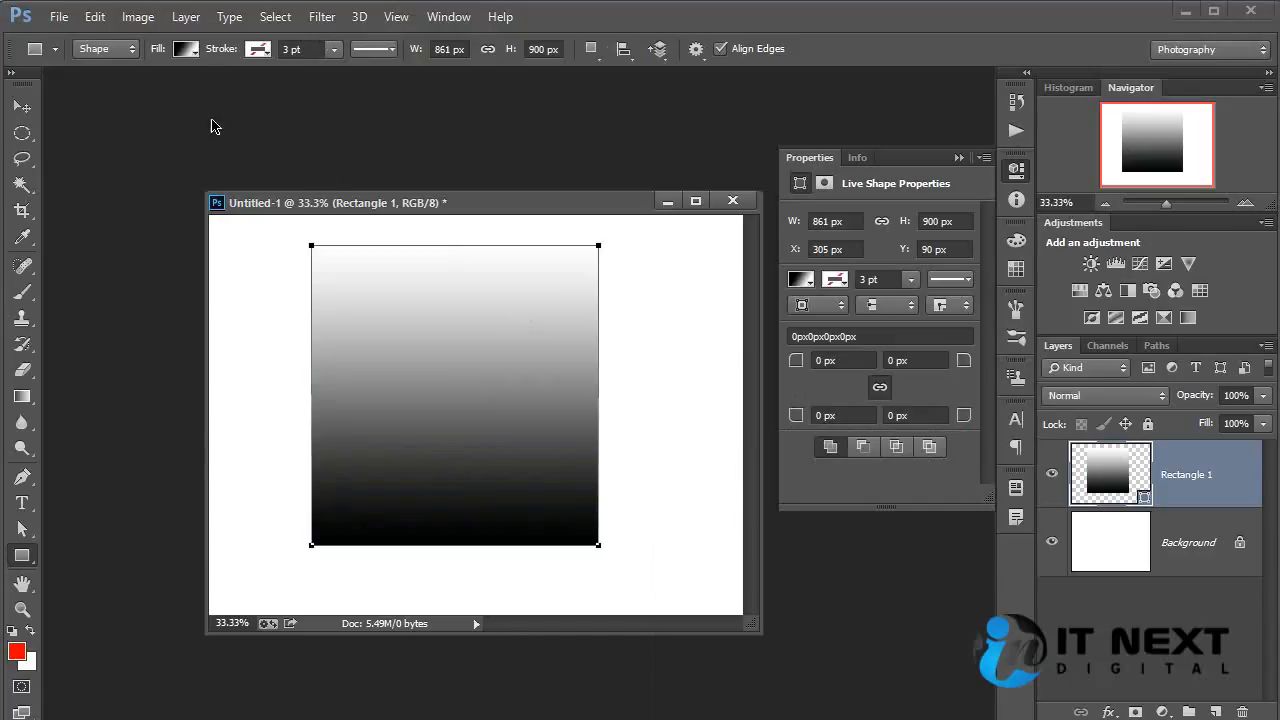
# Add a red (#e14343) color stop near the middle of Rectangle 1's black-to-white fill gradient and shift it slightly toward the white end.
pyautogui.click(185, 50)
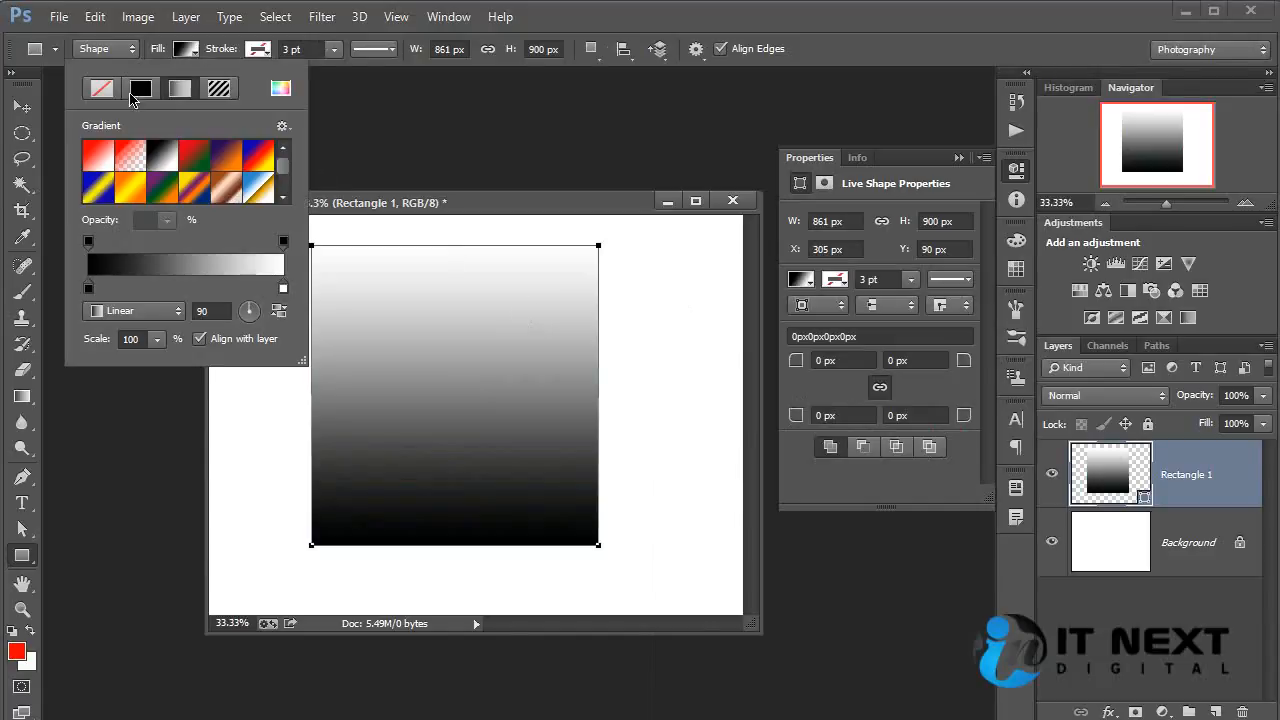
pyautogui.click(283, 197)
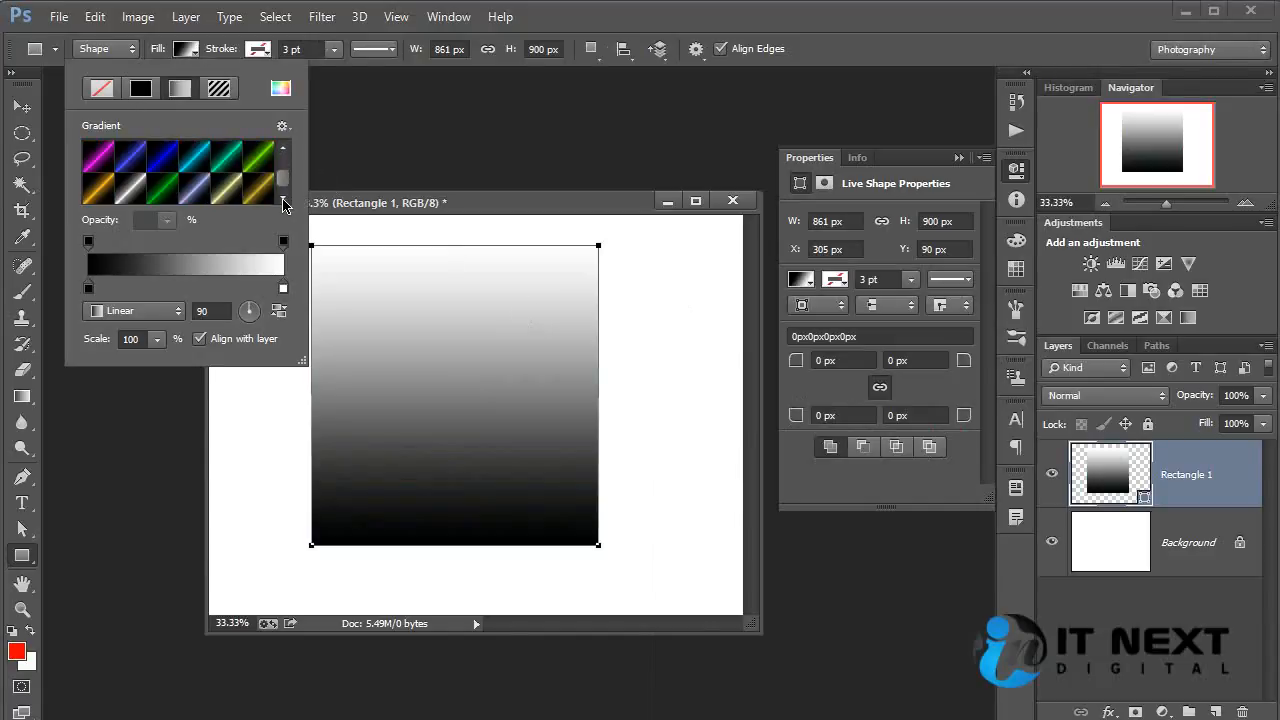
pyautogui.click(173, 289)
pyautogui.doubleClick(173, 289)
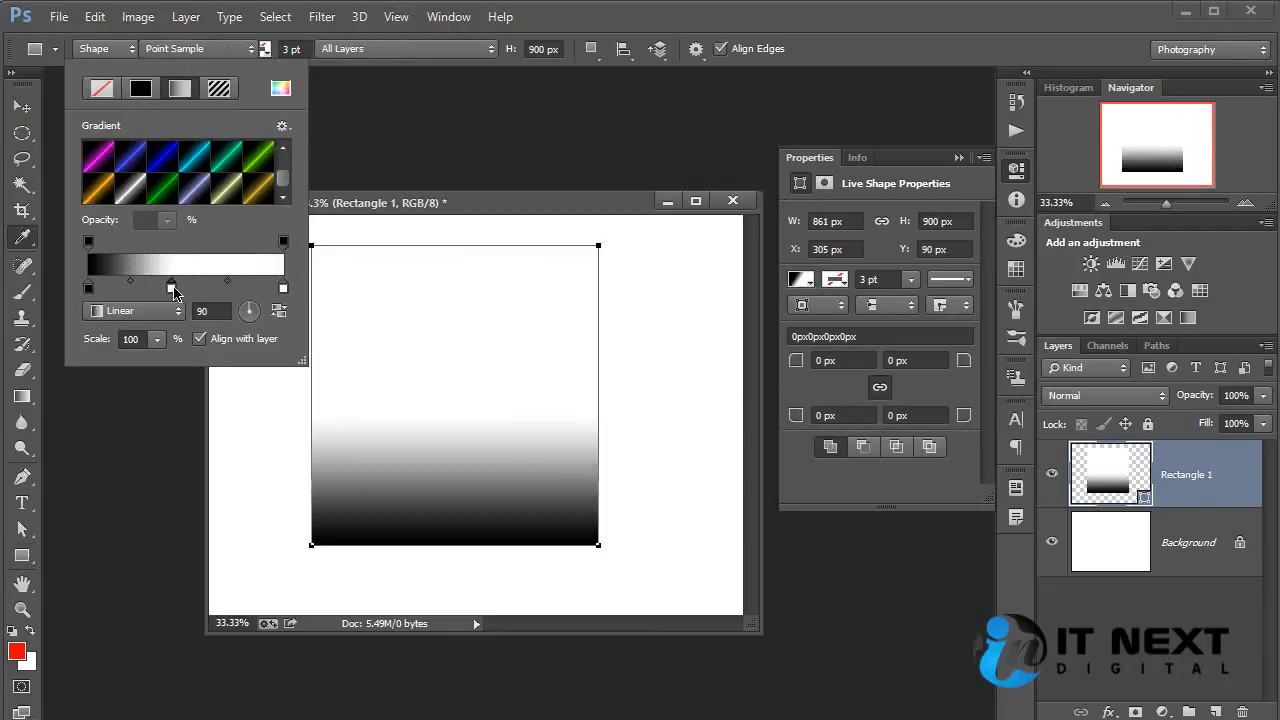
pyautogui.moveTo(960, 470); pyautogui.dragTo(1051, 433)
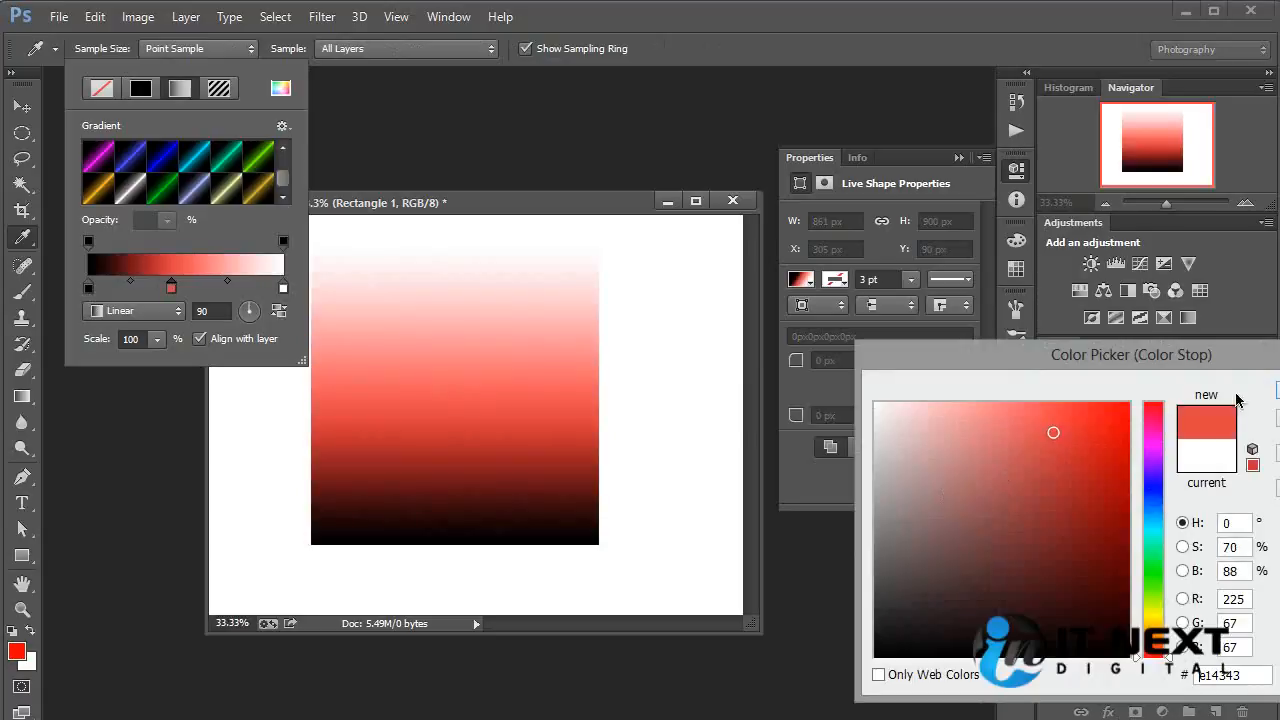
pyautogui.press('Return')
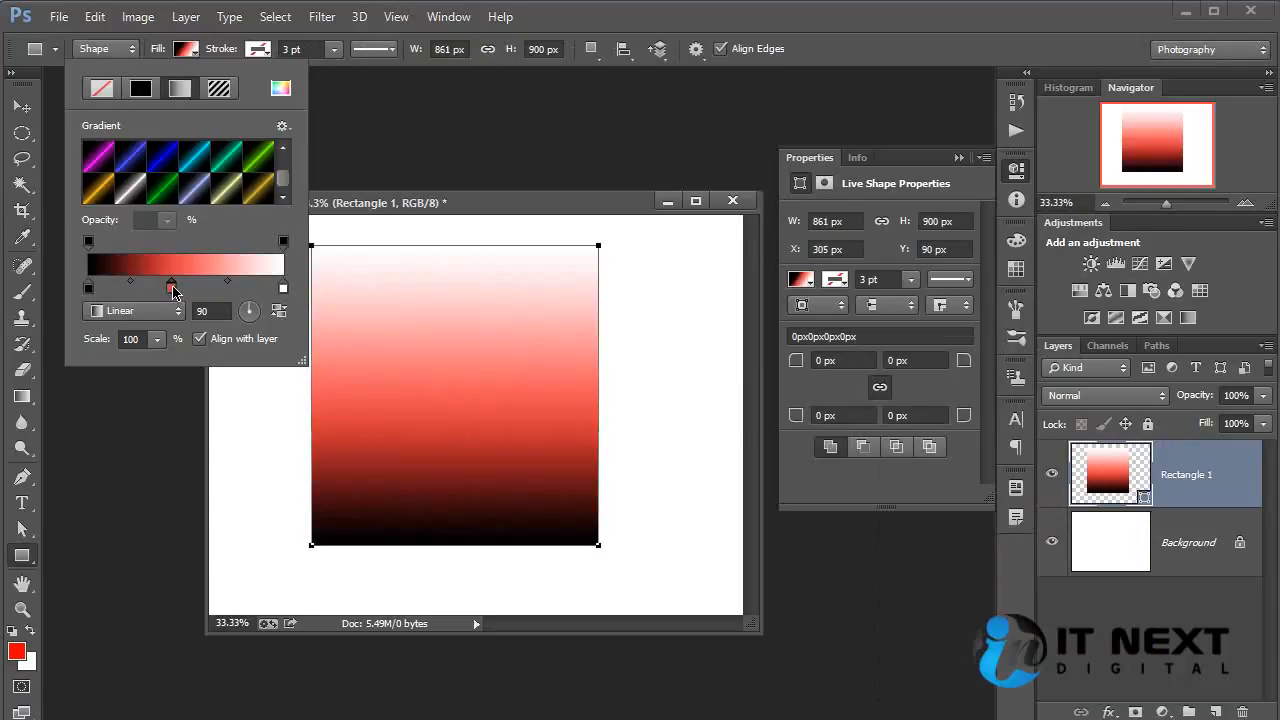
pyautogui.moveTo(173, 289); pyautogui.dragTo(181, 289)
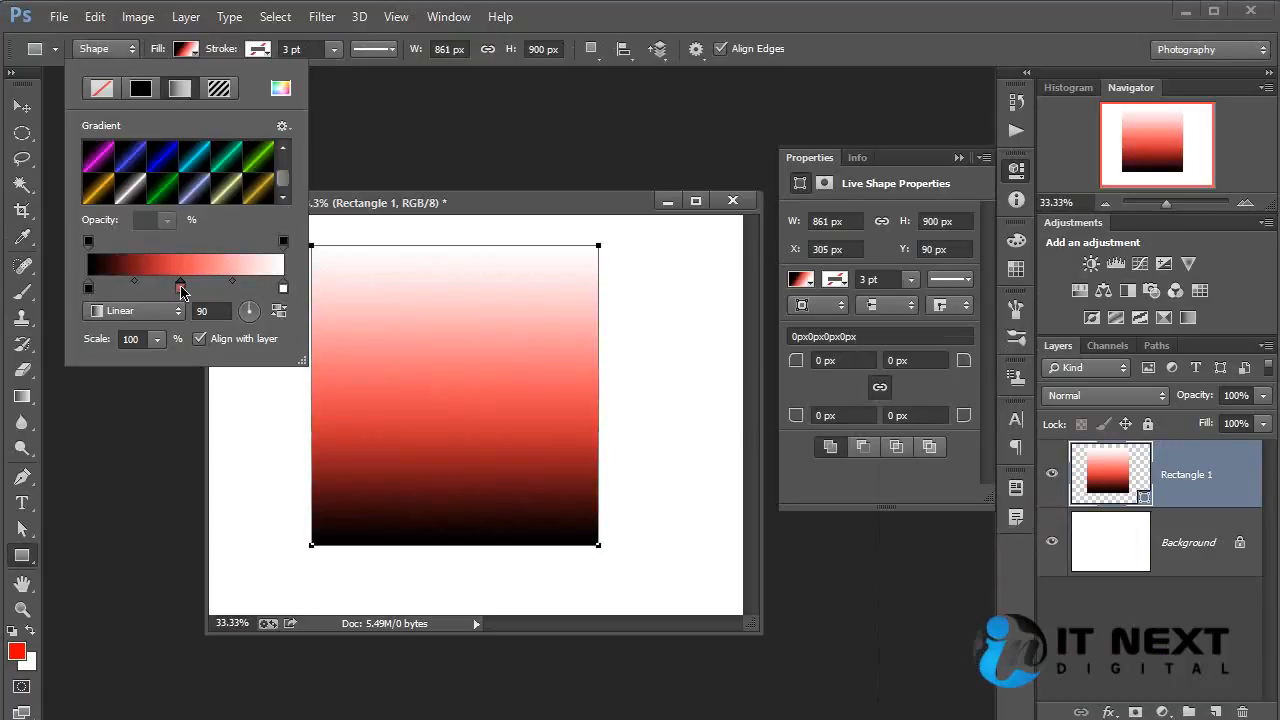
# Adjust Rectangle 1's linear fill gradient to a 138° angle with reversed colors and a 120% scale.
pyautogui.moveTo(258, 314)
pyautogui.mouseDown()
pyautogui.moveTo(249, 324)
pyautogui.moveTo(241, 305)
pyautogui.mouseUp()
pyautogui.click(280, 312)
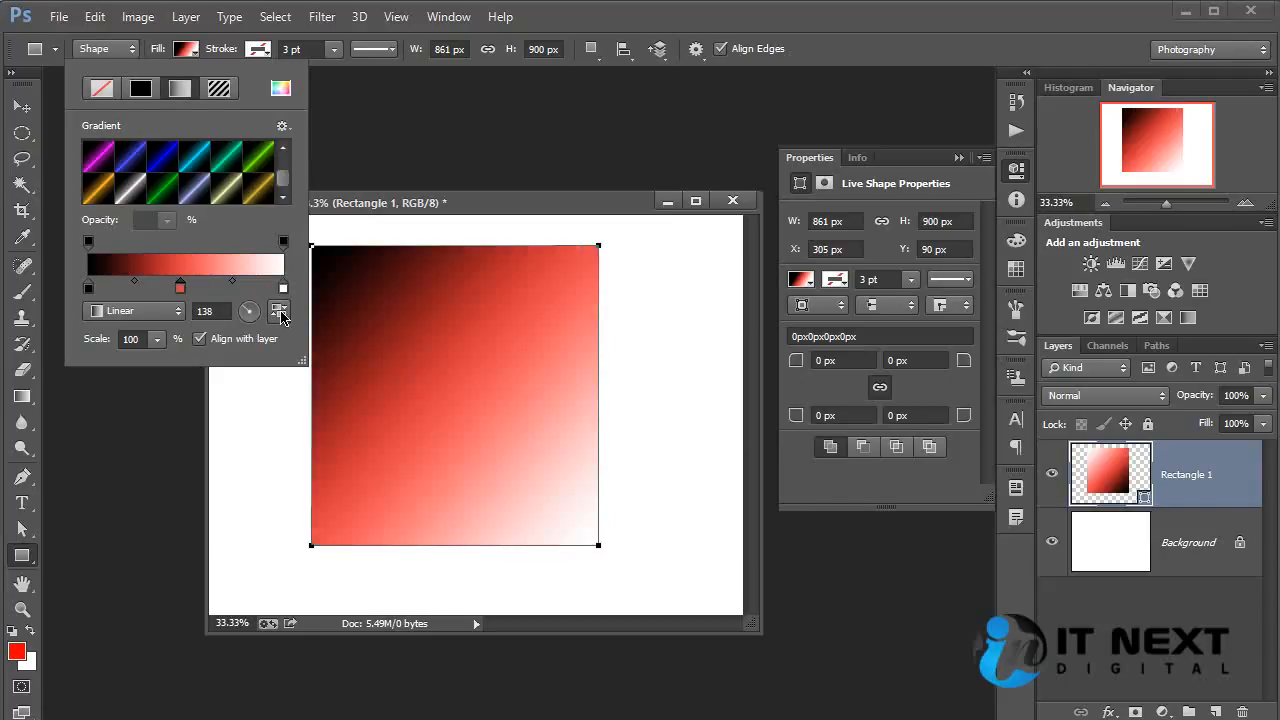
pyautogui.click(280, 312)
pyautogui.click(281, 314)
pyautogui.click(281, 314)
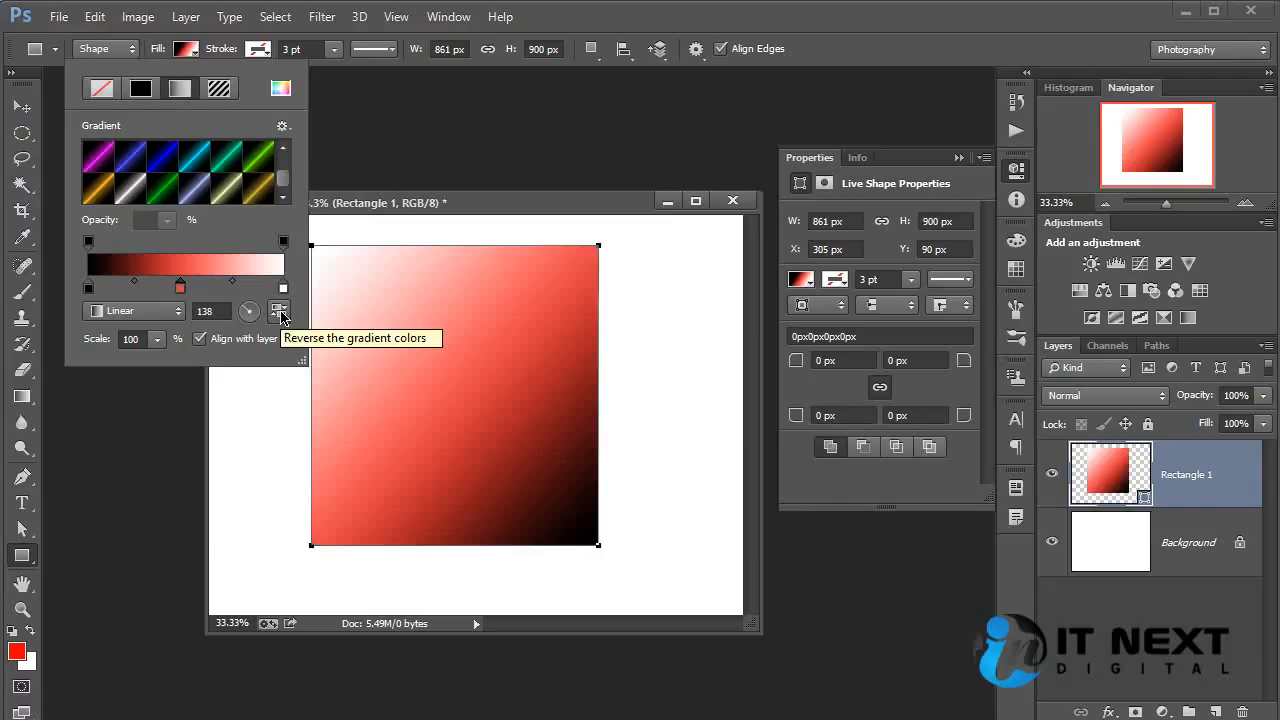
pyautogui.click(281, 314)
pyautogui.click(281, 314)
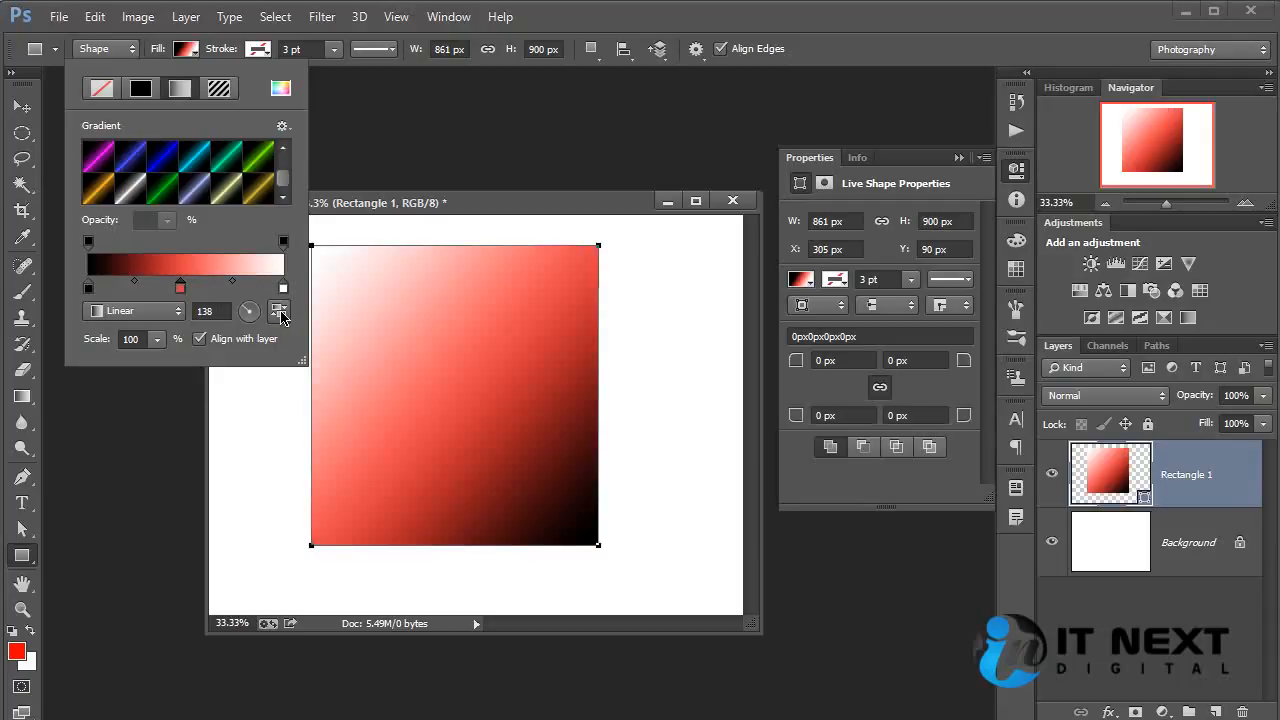
pyautogui.click(281, 314)
pyautogui.click(281, 314)
pyautogui.click(281, 314)
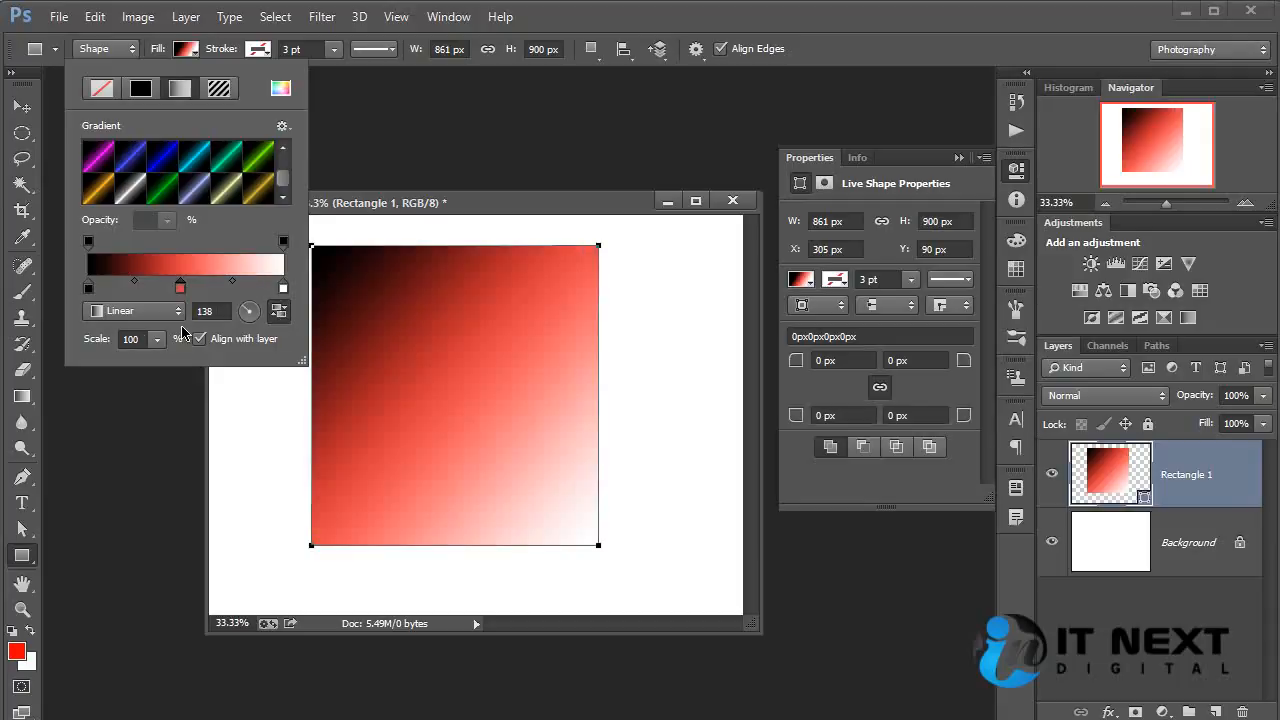
pyautogui.click(157, 339)
pyautogui.moveTo(156, 361)
pyautogui.mouseDown()
pyautogui.moveTo(218, 372)
pyautogui.moveTo(146, 373)
pyautogui.moveTo(160, 371)
pyautogui.mouseUp()
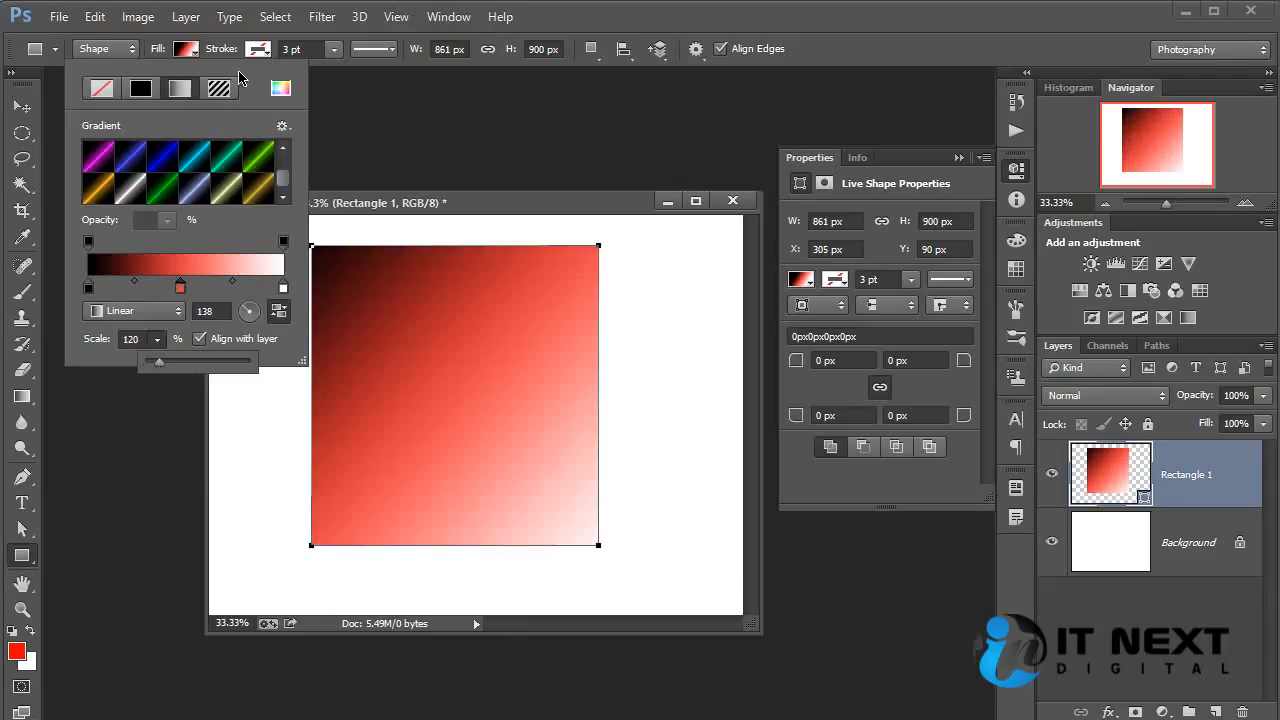
# Switch Rectangle 1's fill to a pattern and append the Patterns 2 set to the pattern presets through the Preset Manager.
pyautogui.click(178, 92)
pyautogui.click(219, 89)
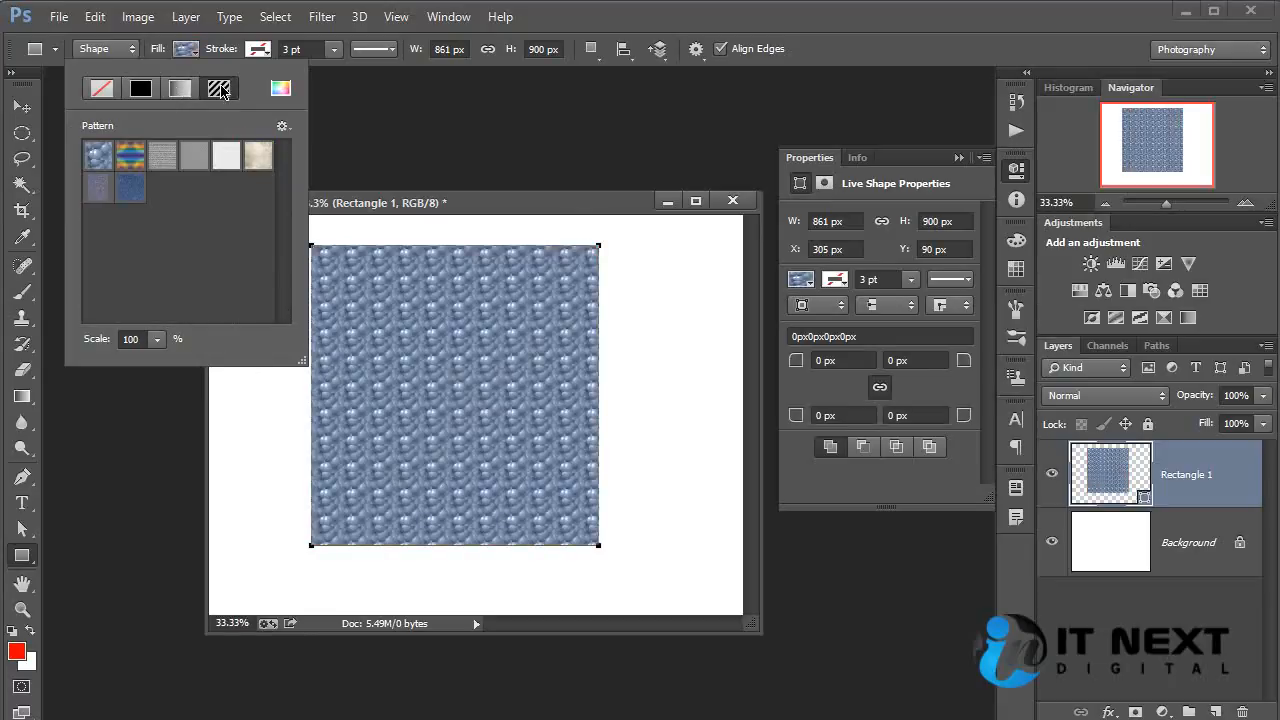
pyautogui.click(282, 126)
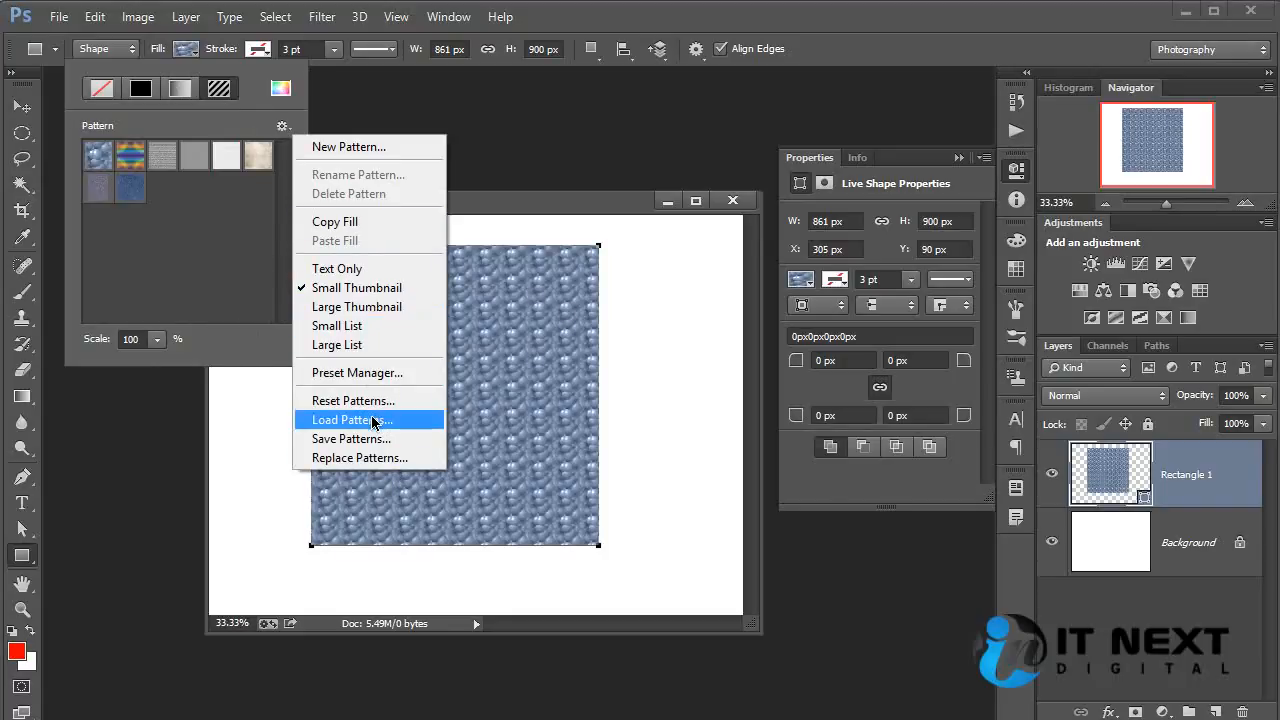
pyautogui.click(368, 372)
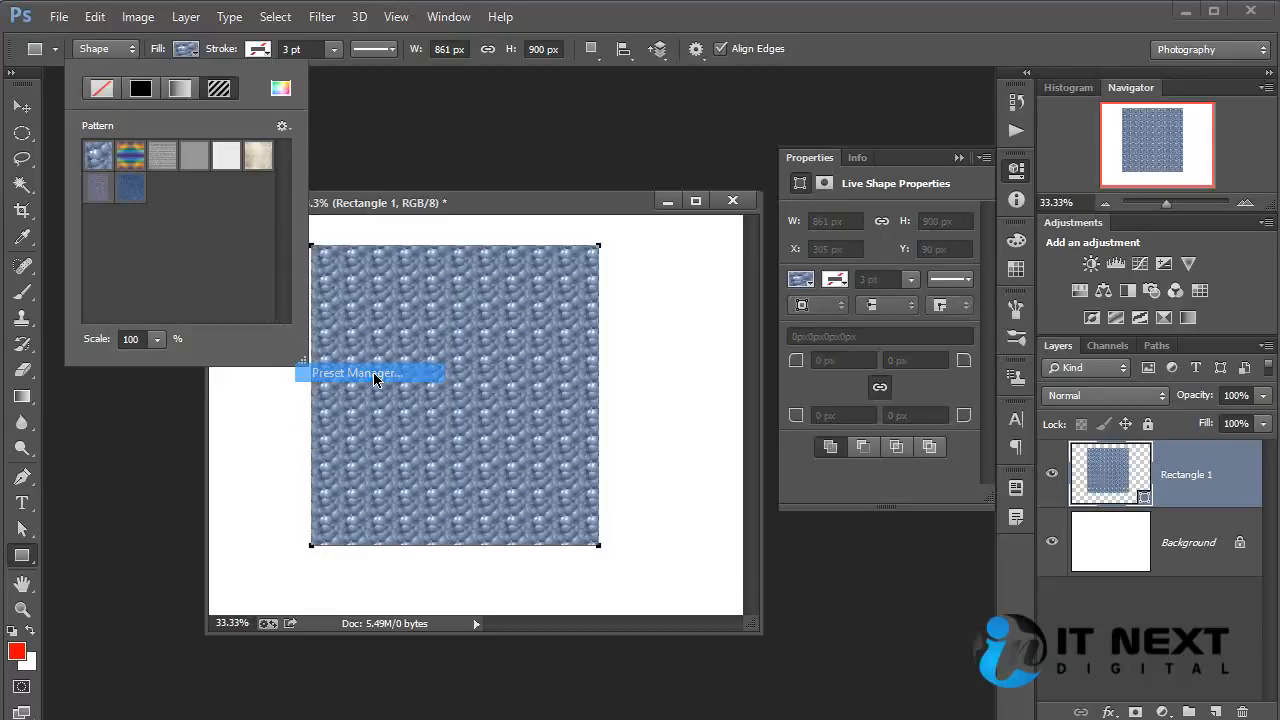
pyautogui.click(1130, 247)
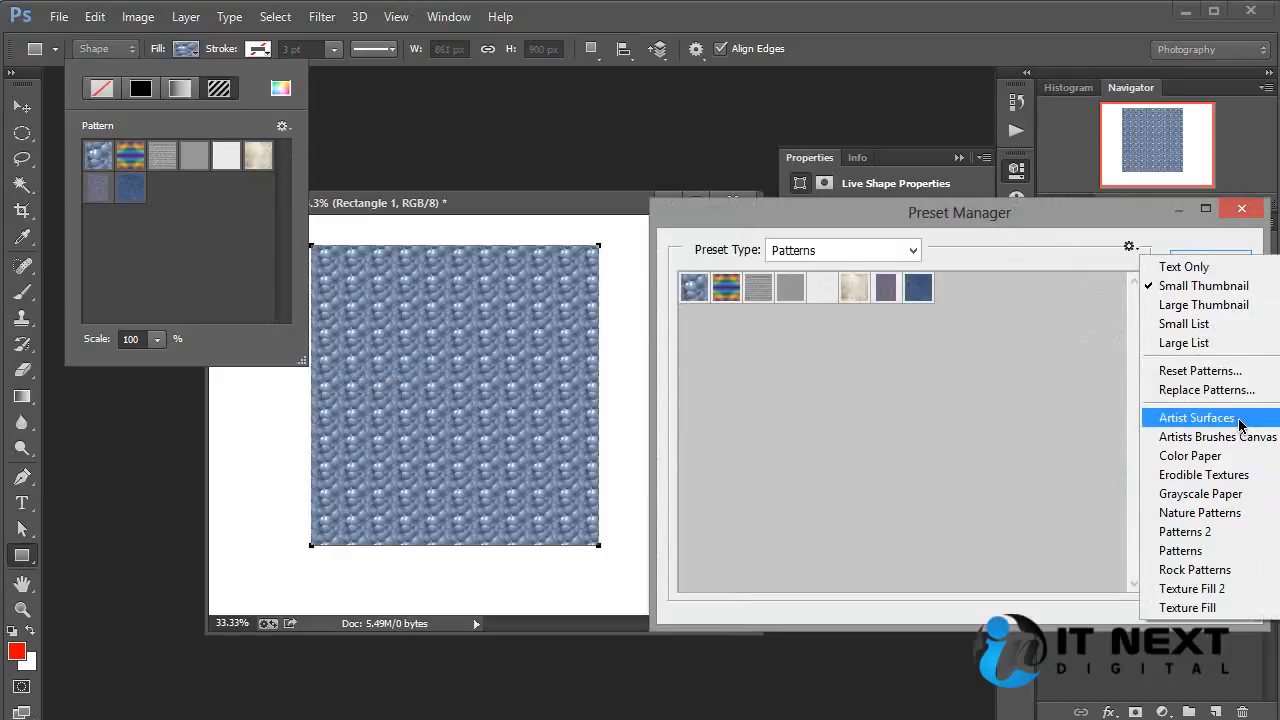
pyautogui.click(1222, 531)
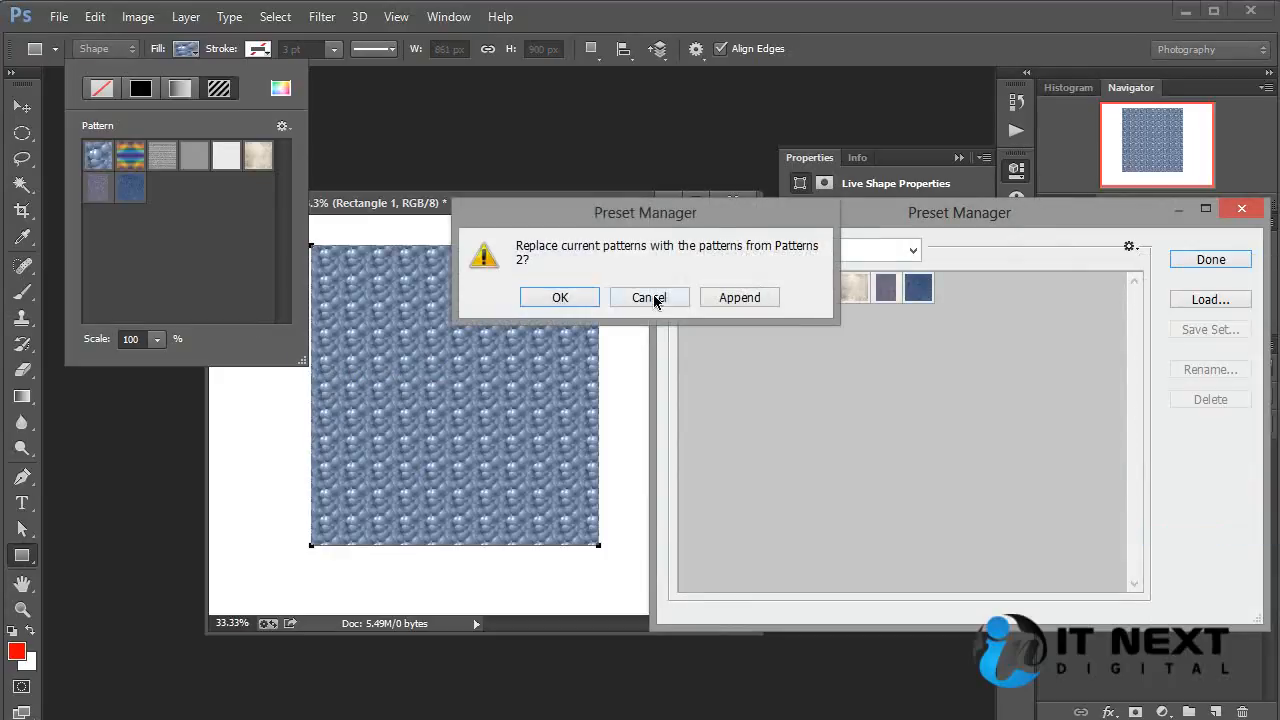
pyautogui.click(745, 297)
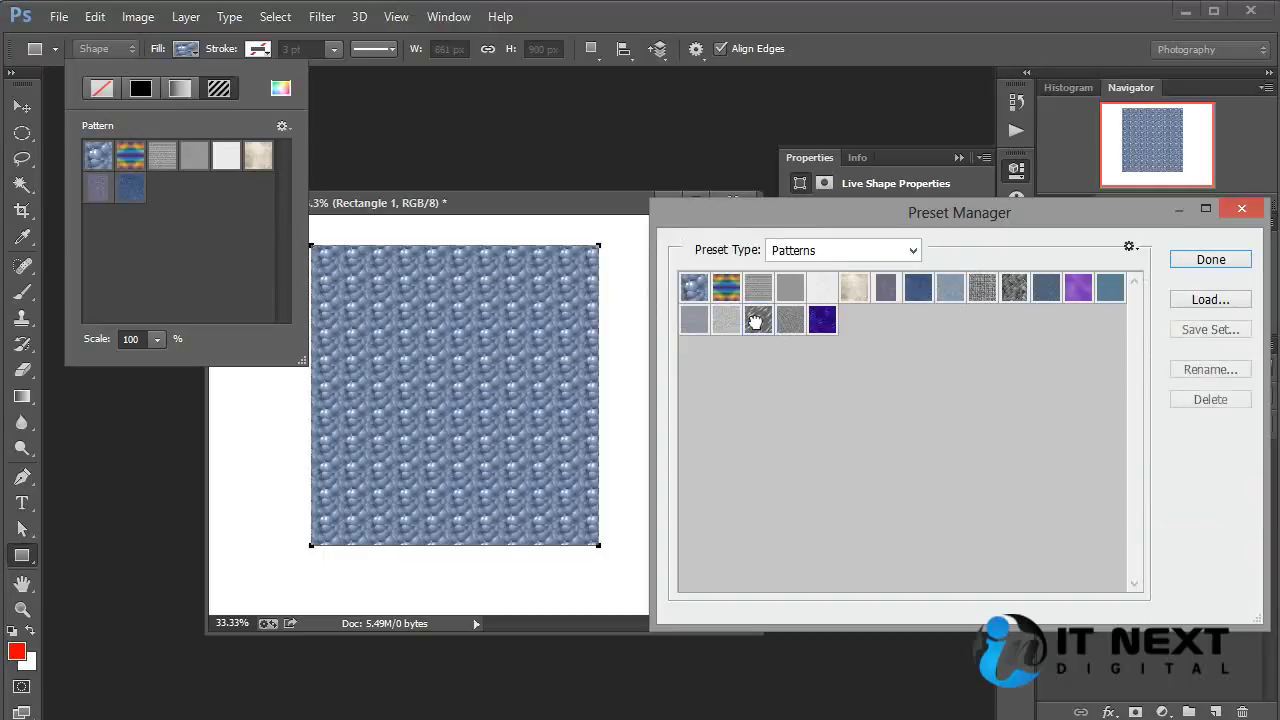
pyautogui.click(1211, 260)
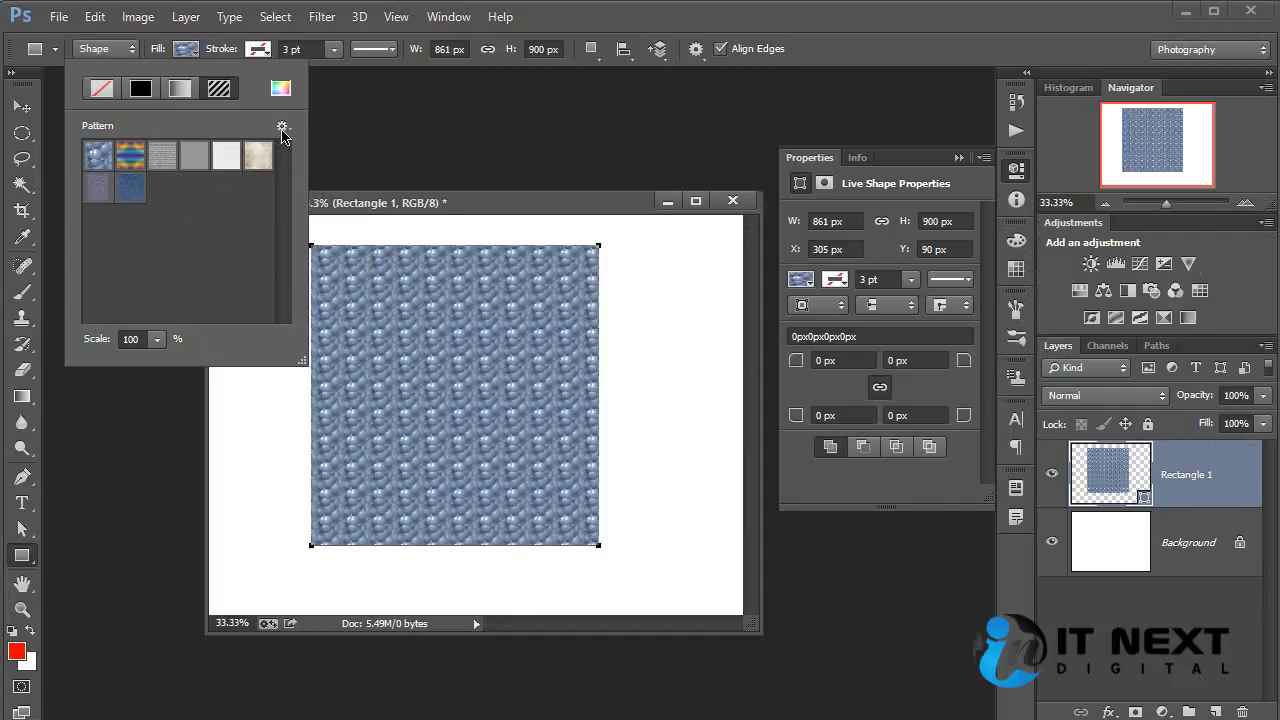
# Try the gray texture patterns as Rectangle 1's fill, and apply the multicolored blue, orange and green pattern.
pyautogui.click(194, 162)
pyautogui.click(155, 155)
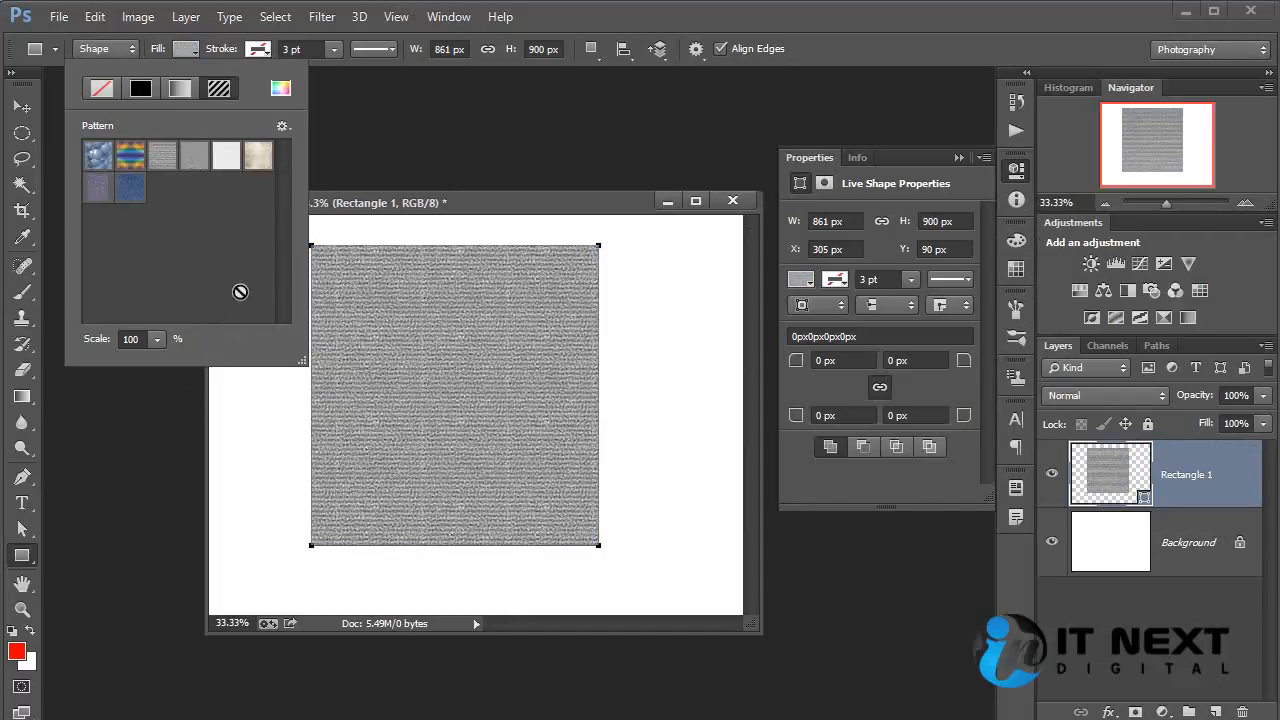
pyautogui.click(132, 158)
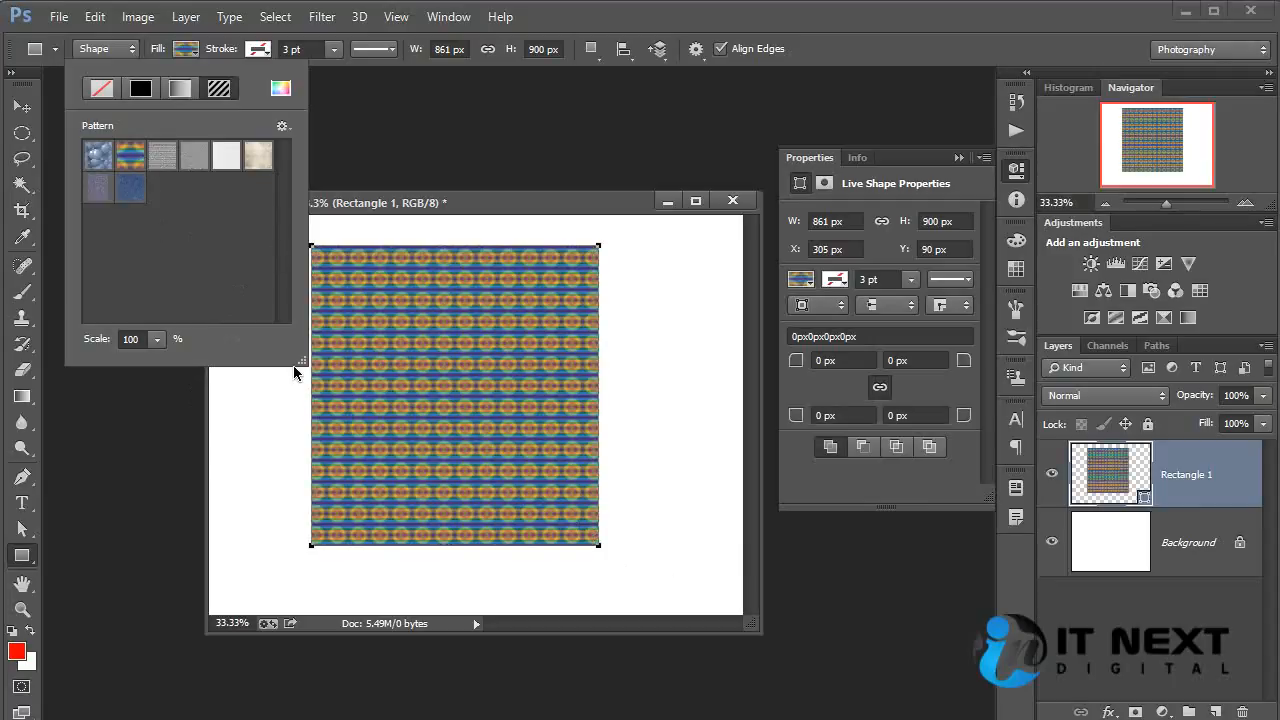
pyautogui.click(268, 52)
pyautogui.click(271, 52)
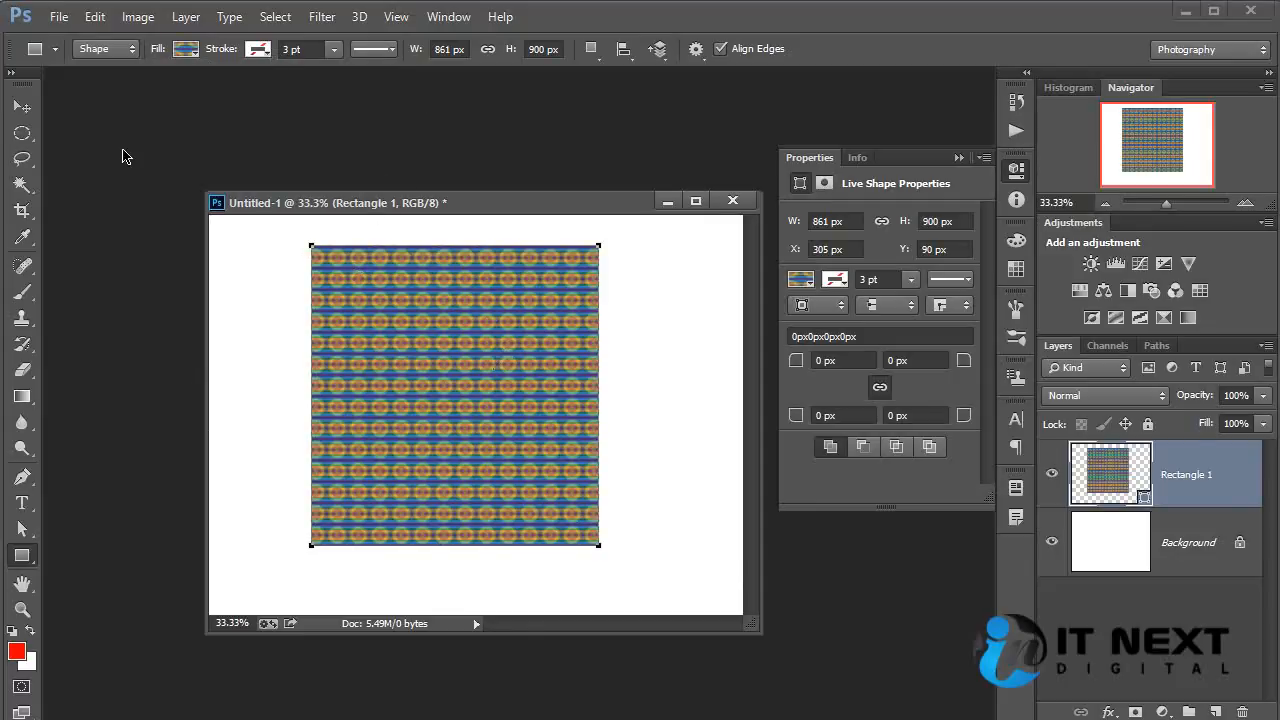
# Enlarge the pattern-filled rectangle with the transform handles to about 1281 × 1005 px and apply the transformation.
pyautogui.click(25, 111)
pyautogui.moveTo(587, 548); pyautogui.dragTo(716, 572)
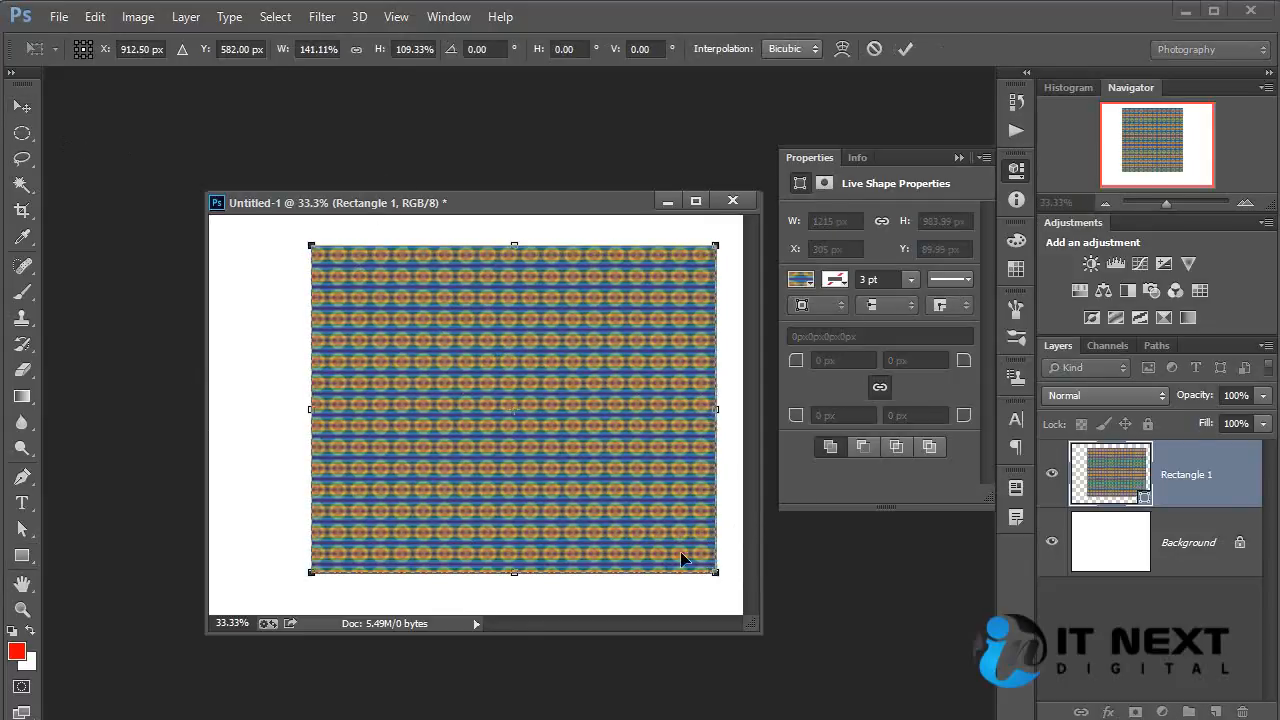
pyautogui.moveTo(311, 245); pyautogui.dragTo(306, 291)
pyautogui.moveTo(503, 292); pyautogui.dragTo(503, 241)
pyautogui.moveTo(280, 247)
pyautogui.mouseDown()
pyautogui.moveTo(452, 234)
pyautogui.moveTo(489, 335)
pyautogui.moveTo(281, 321)
pyautogui.moveTo(384, 245)
pyautogui.moveTo(486, 323)
pyautogui.moveTo(271, 251)
pyautogui.moveTo(289, 238)
pyautogui.mouseUp()
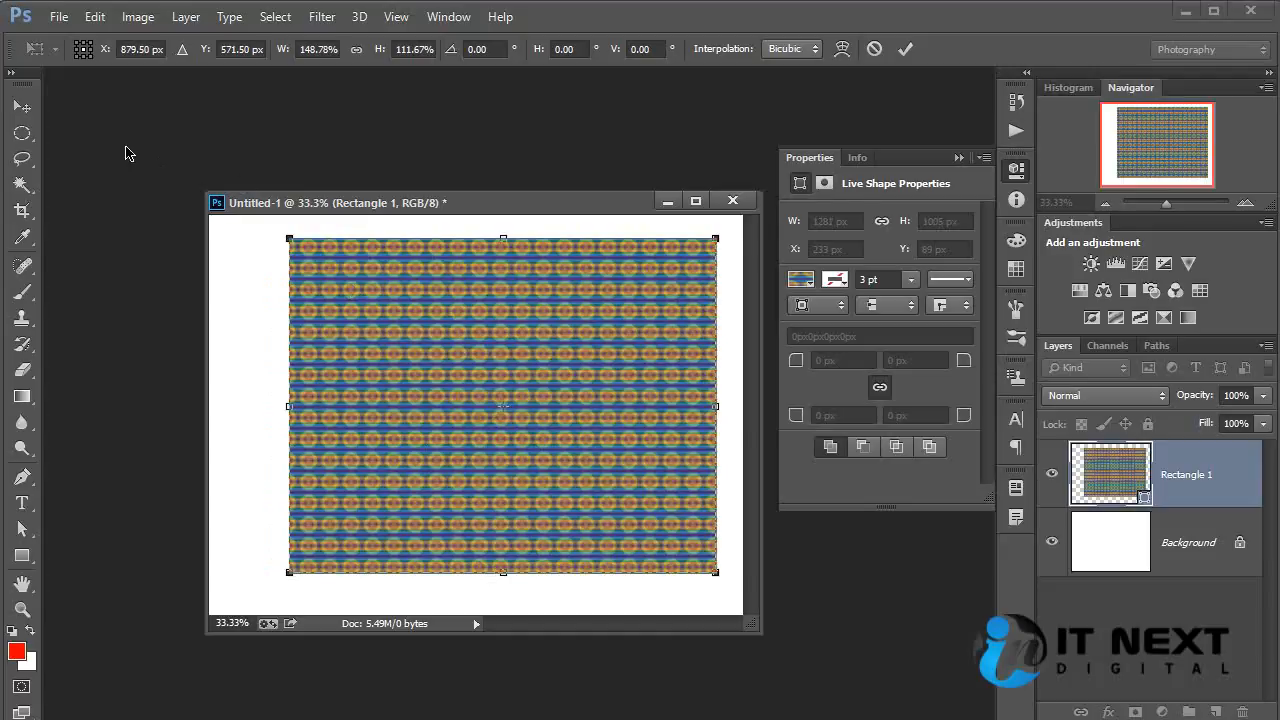
pyautogui.click(22, 105)
pyautogui.click(586, 299)
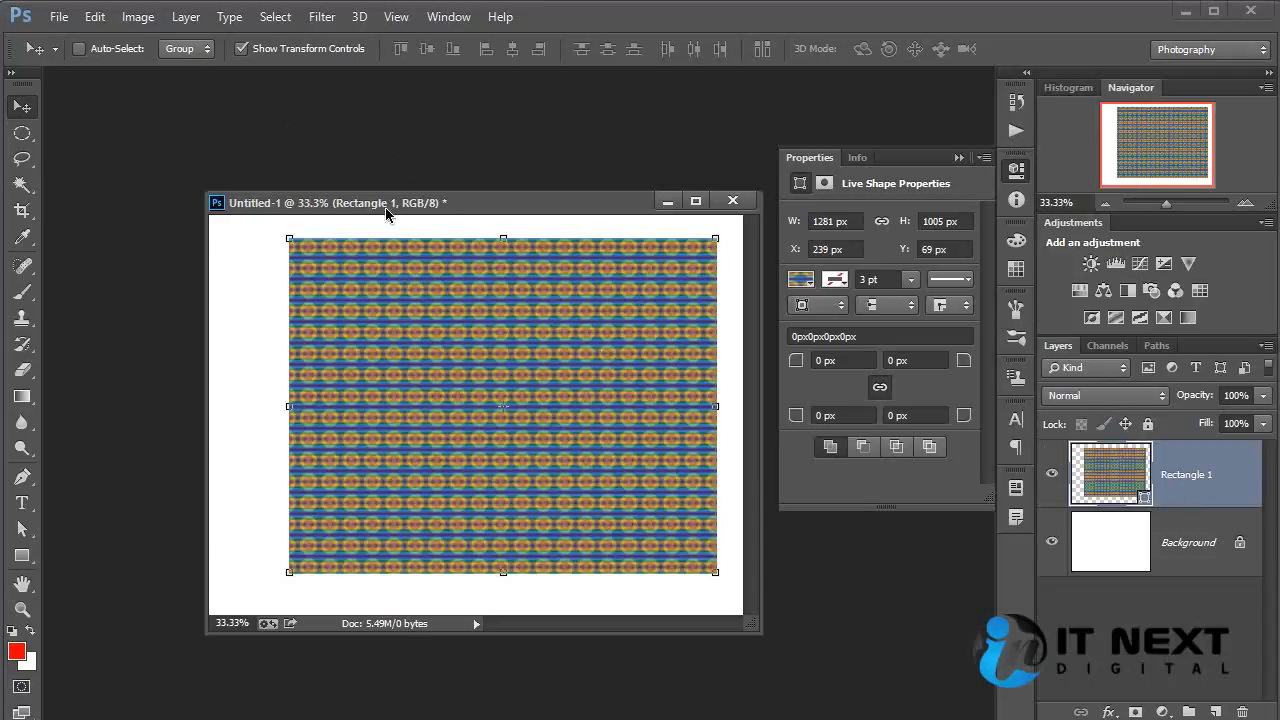
# Change Rectangle 1's fill to a solid color, trying green swatches and choosing light yellow.
pyautogui.click(22, 555)
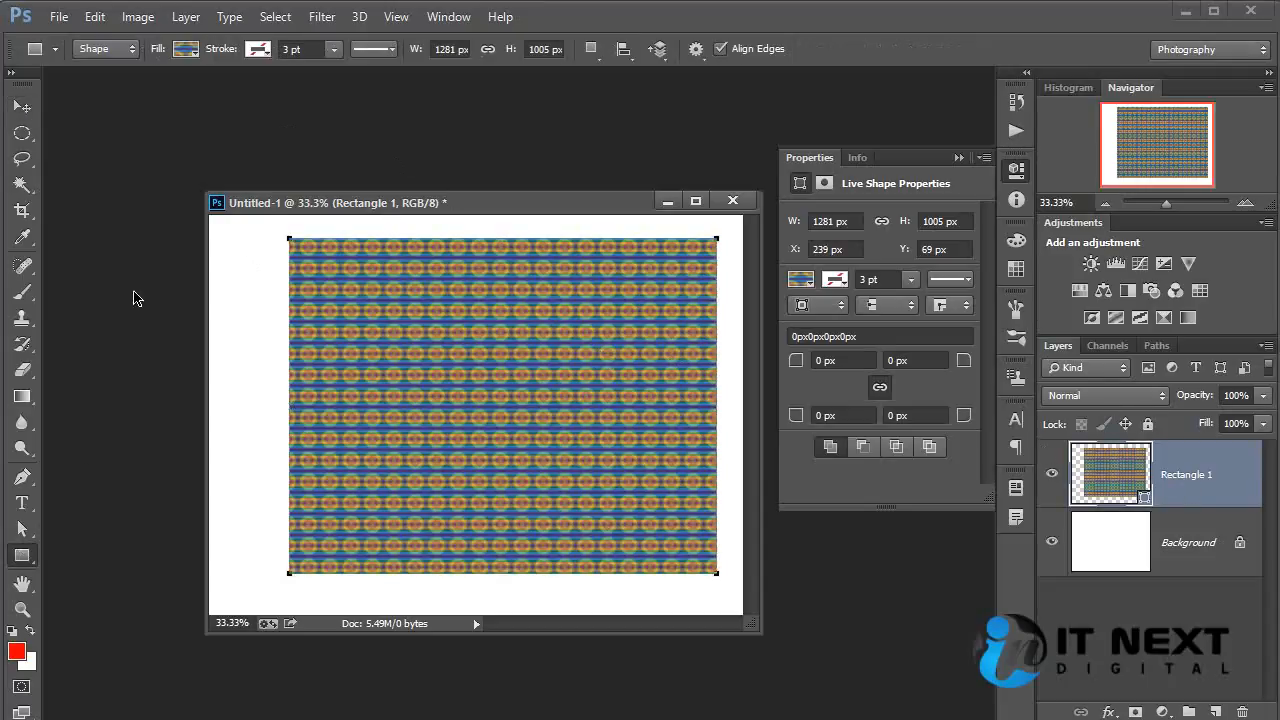
pyautogui.click(190, 53)
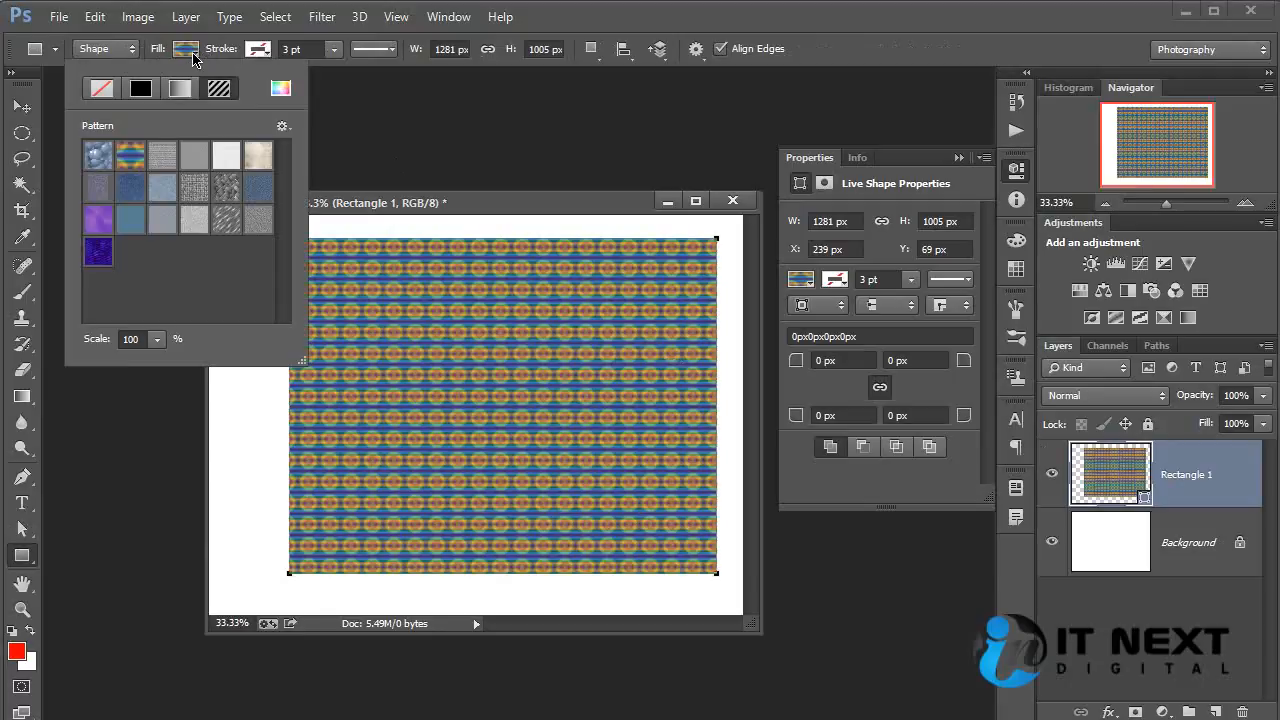
pyautogui.click(138, 90)
pyautogui.click(155, 225)
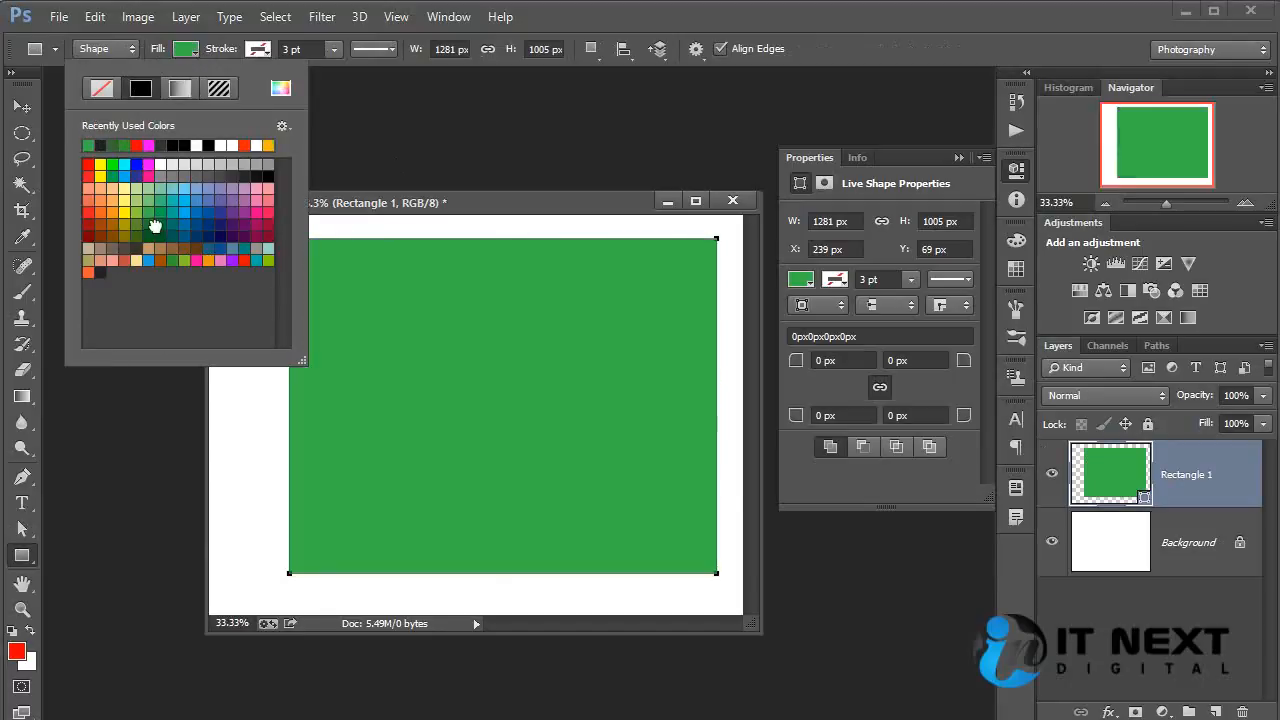
pyautogui.click(153, 228)
pyautogui.click(136, 190)
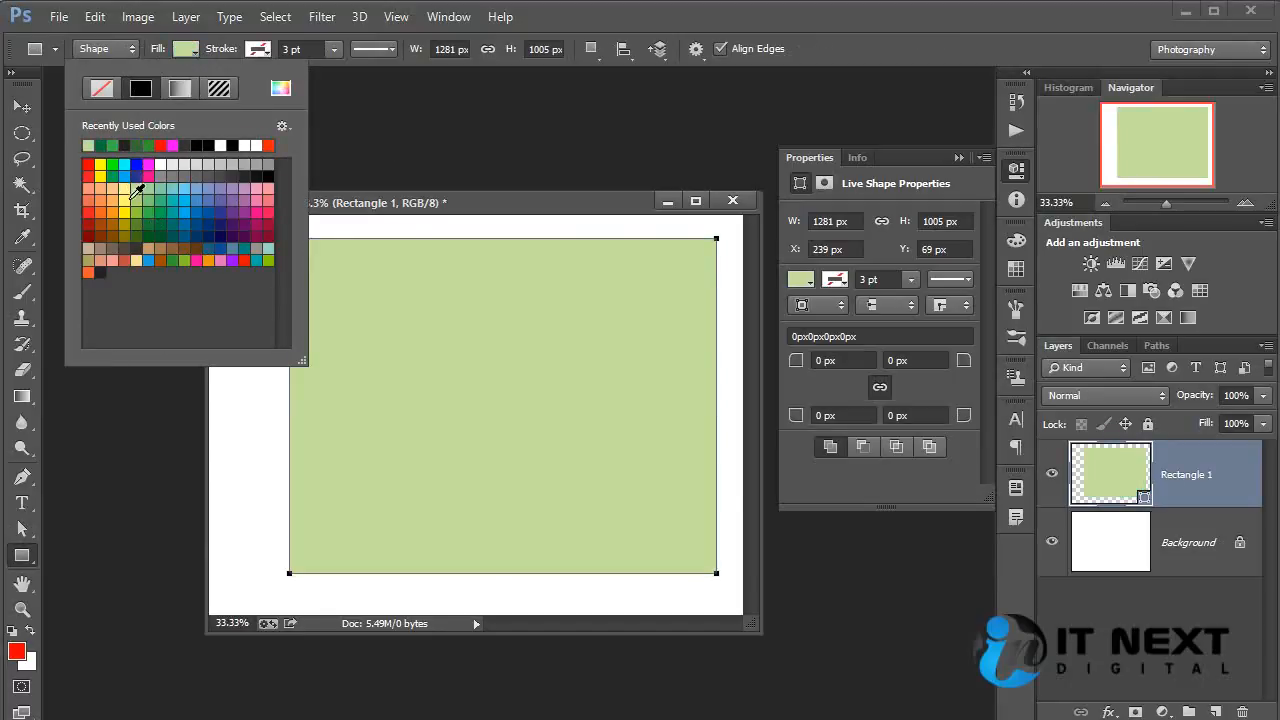
pyautogui.click(756, 34)
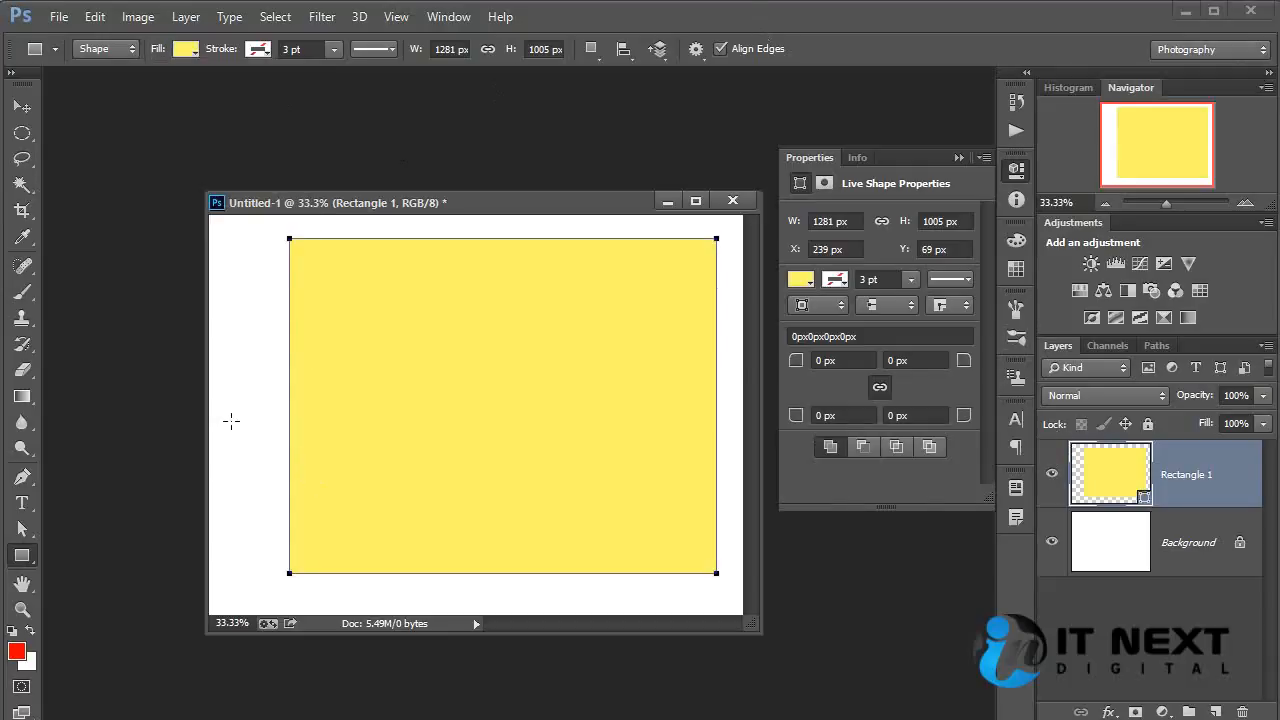
# View the available shape tool variants and switch to the Hand tool.
pyautogui.click(22, 556)
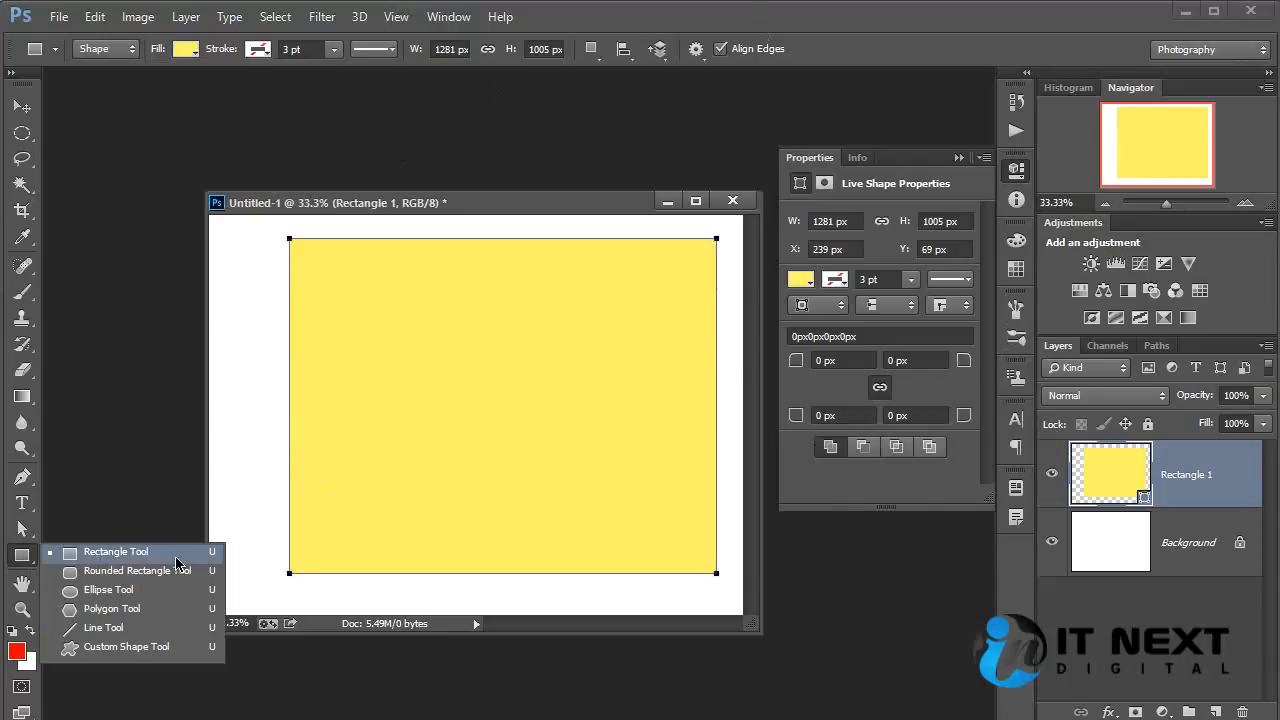
pyautogui.click(378, 212)
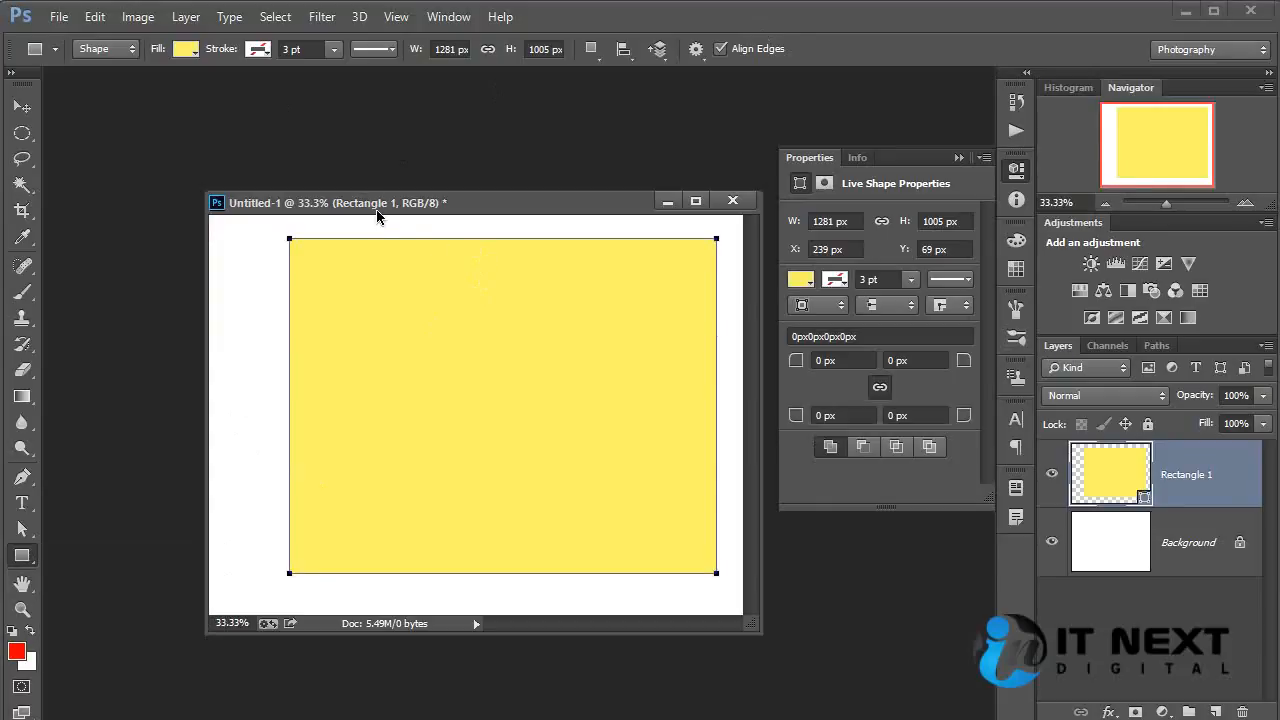
pyautogui.rightClick(29, 563)
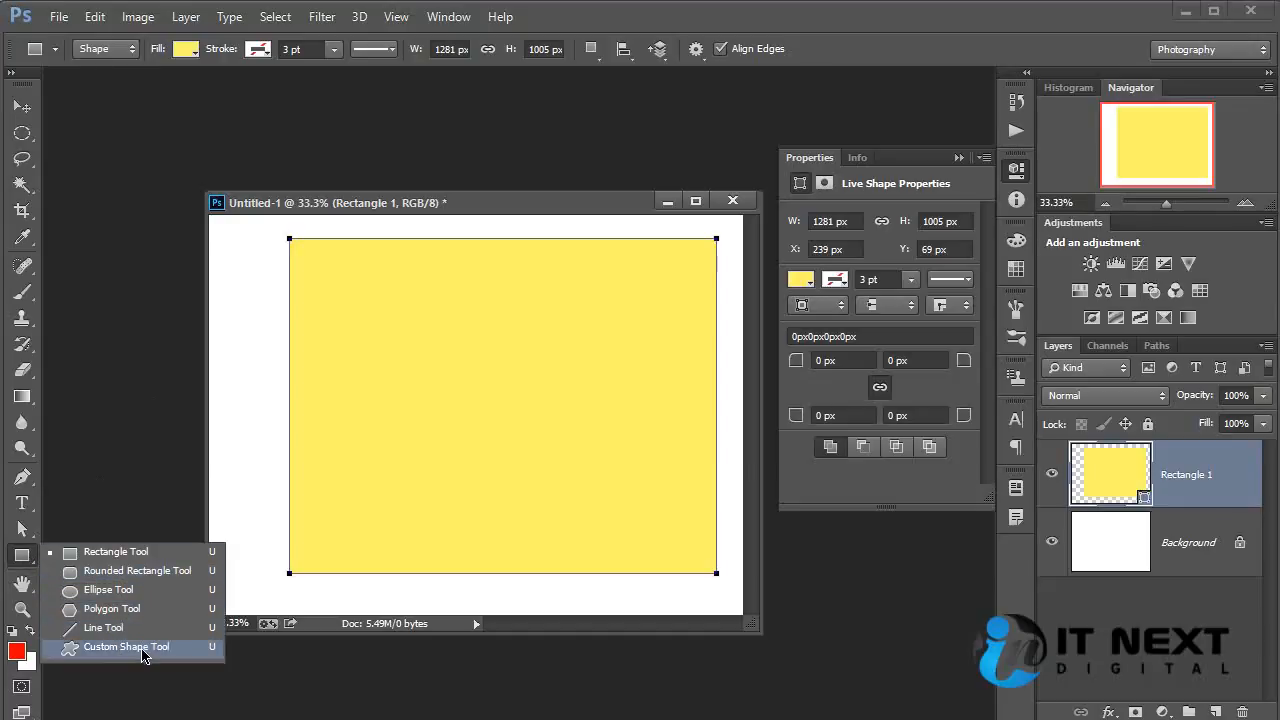
pyautogui.click(22, 583)
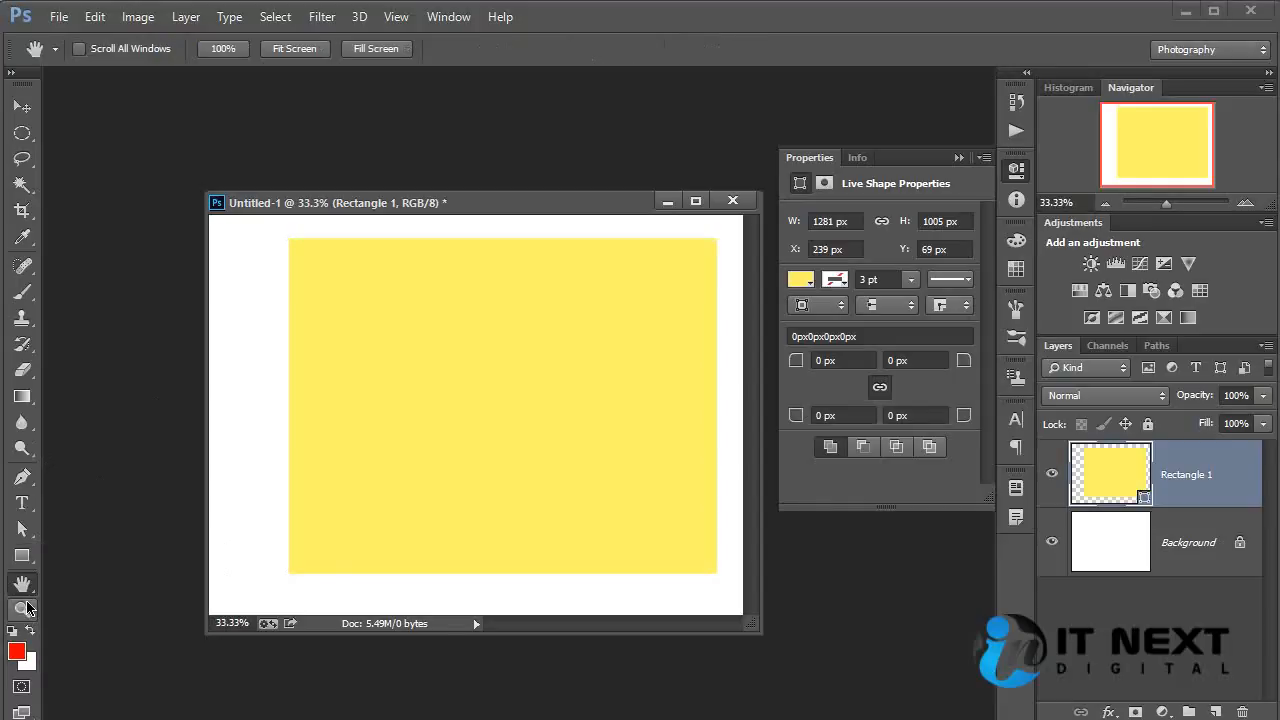